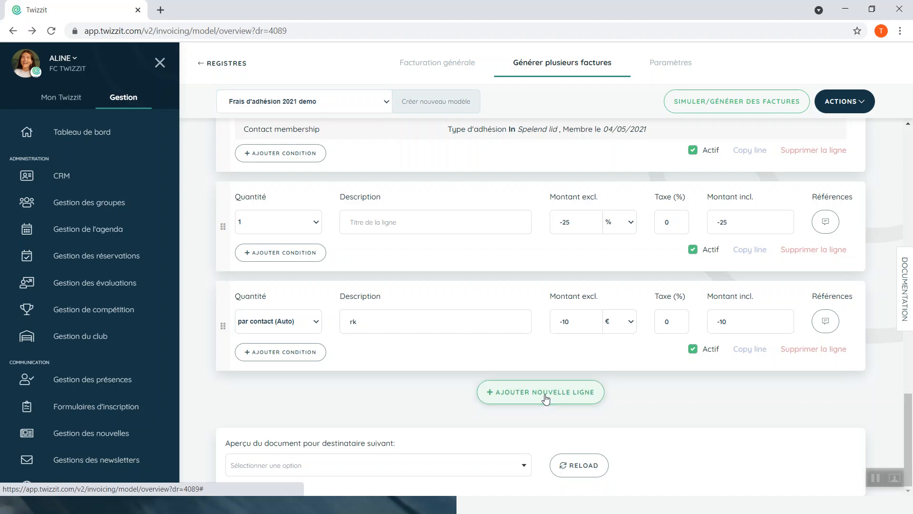
# Step: Add a new invoice line with the description "Remise covid" and an amount of -20 €
pyautogui.scroll(-2, 542, 397)
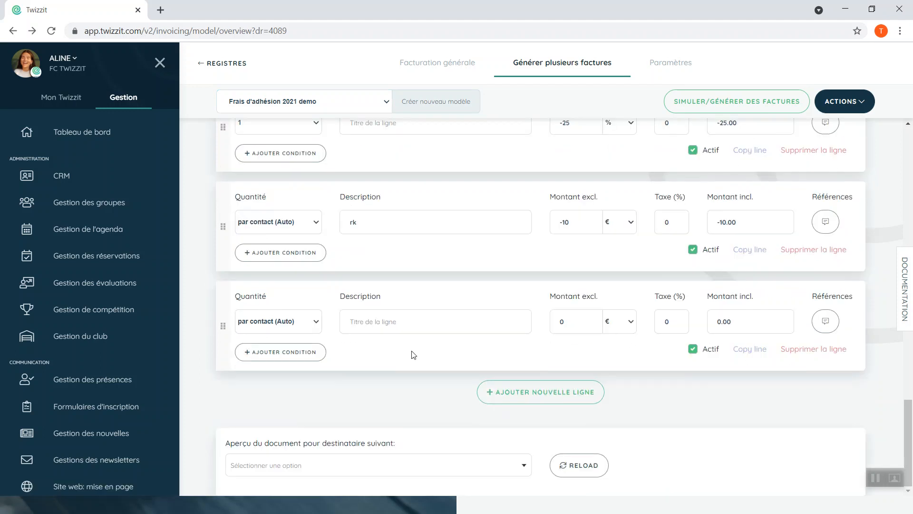
pyautogui.click(385, 328)
pyautogui.write('remise covid')
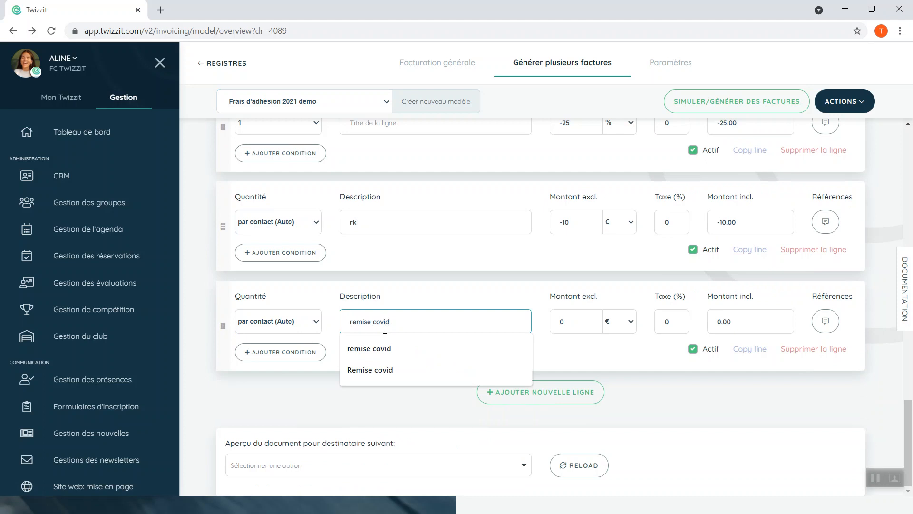
pyautogui.click(382, 375)
pyautogui.click(582, 321)
pyautogui.write('-20')
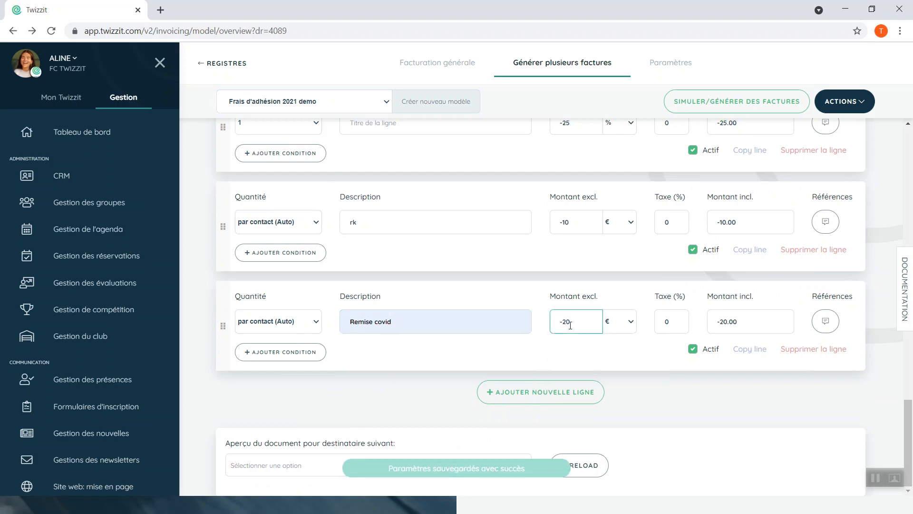
pyautogui.click(555, 360)
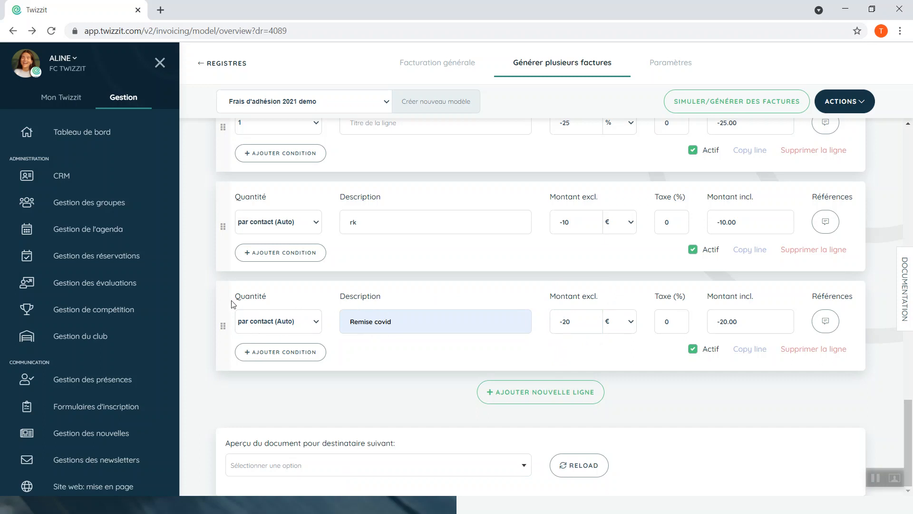
# Step: Start a condition on the Remise covid line with the type "Le contact fait partie d'un groupe"
pyautogui.click(272, 356)
pyautogui.click(291, 143)
pyautogui.write('grop')
pyautogui.press('BackSpace')
pyautogui.write('up')
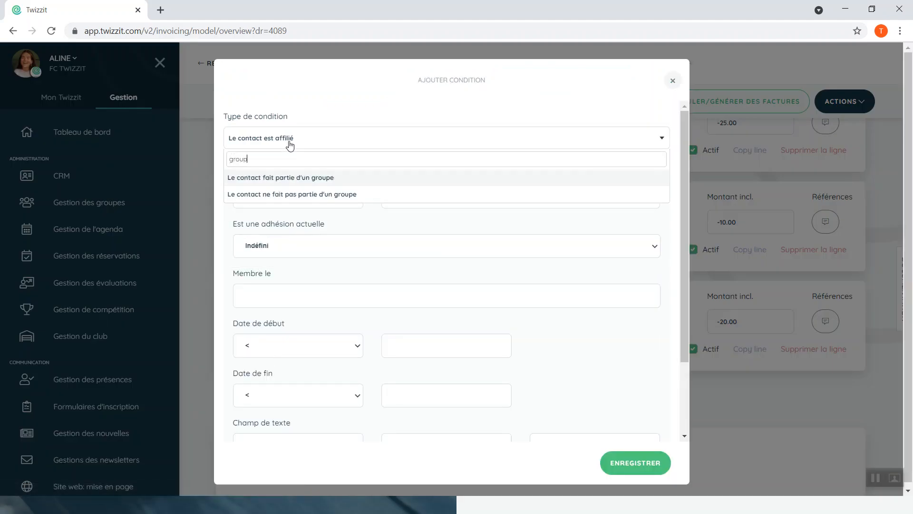
pyautogui.click(306, 181)
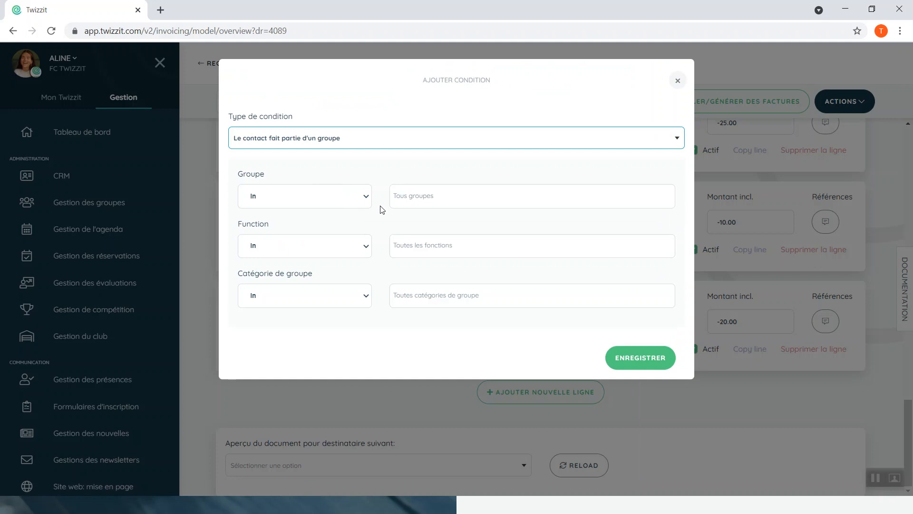
# Step: Limit the condition to groups Team A and Team B (2021-2022) with the function Joueur, and save it
pyautogui.click(424, 205)
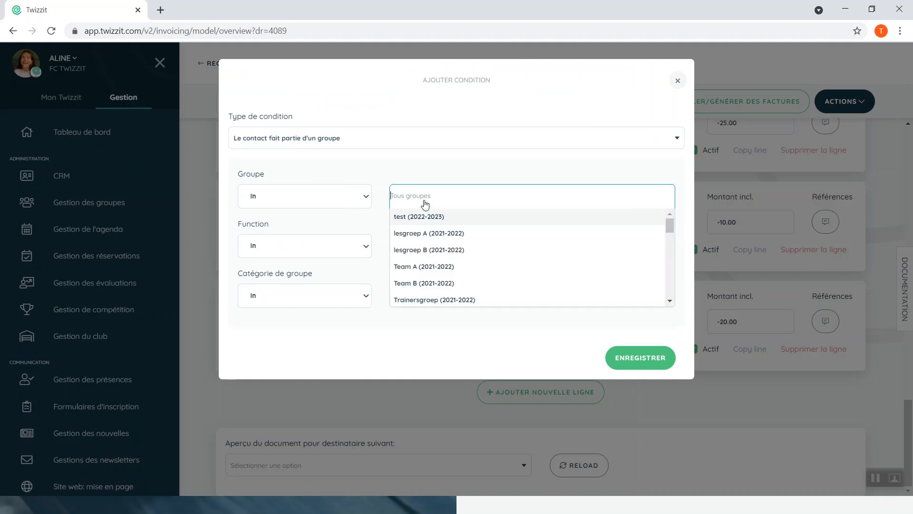
pyautogui.click(415, 266)
pyautogui.click(492, 203)
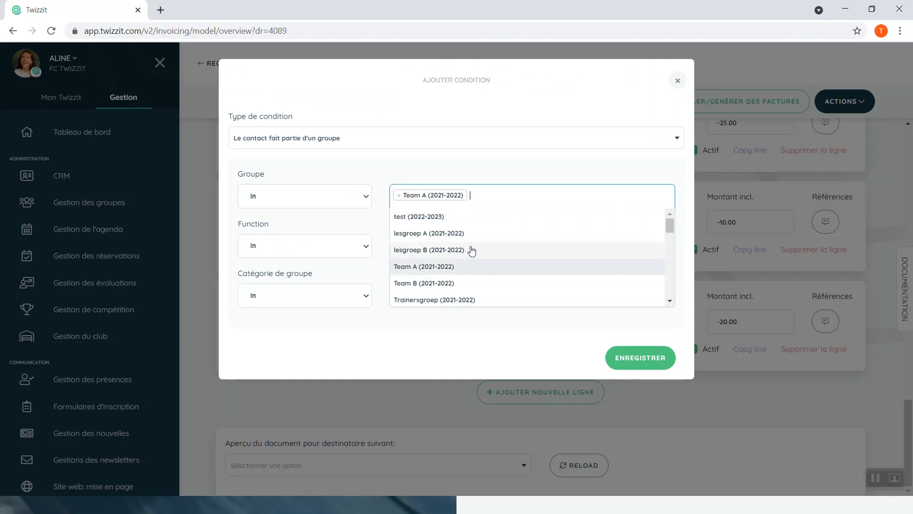
pyautogui.click(424, 284)
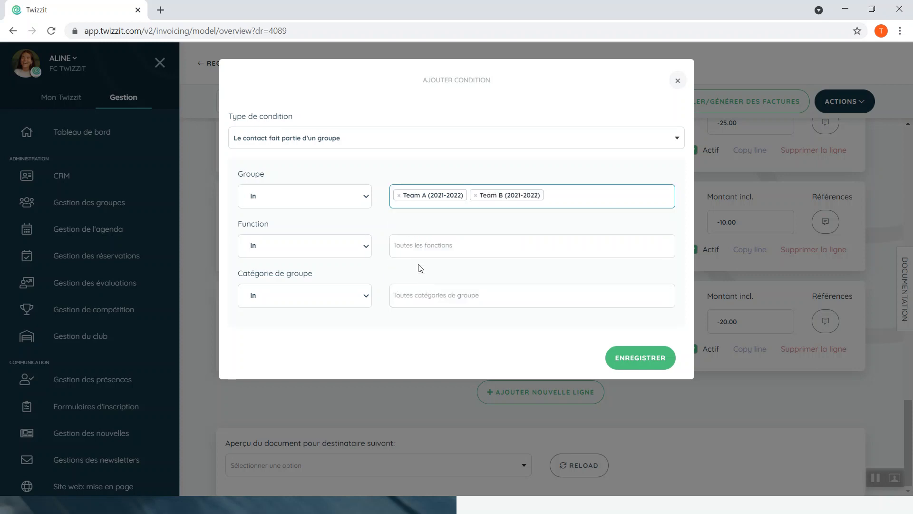
pyautogui.click(421, 247)
pyautogui.scroll(-1, 437, 299)
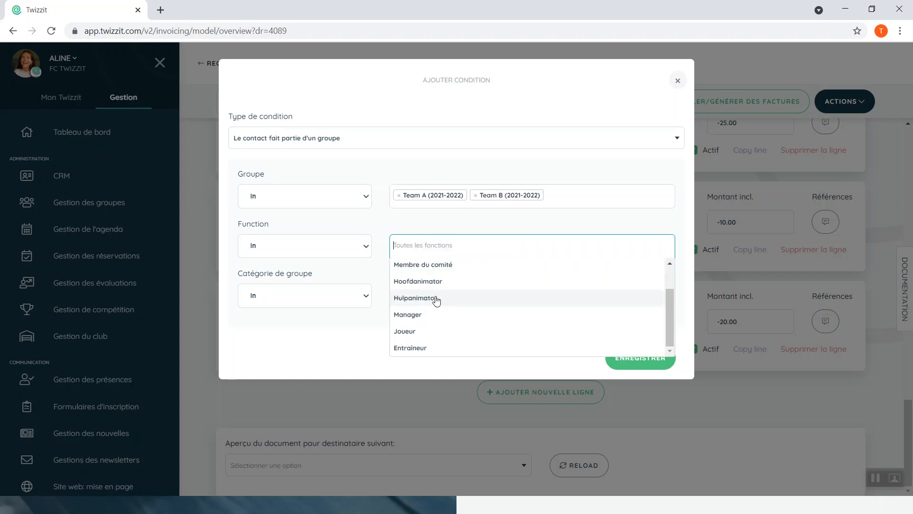
pyautogui.click(415, 333)
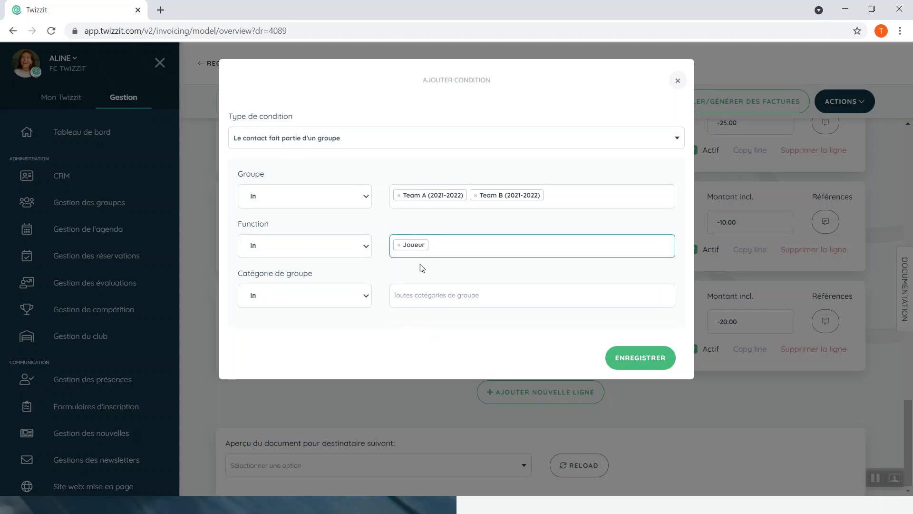
pyautogui.click(641, 363)
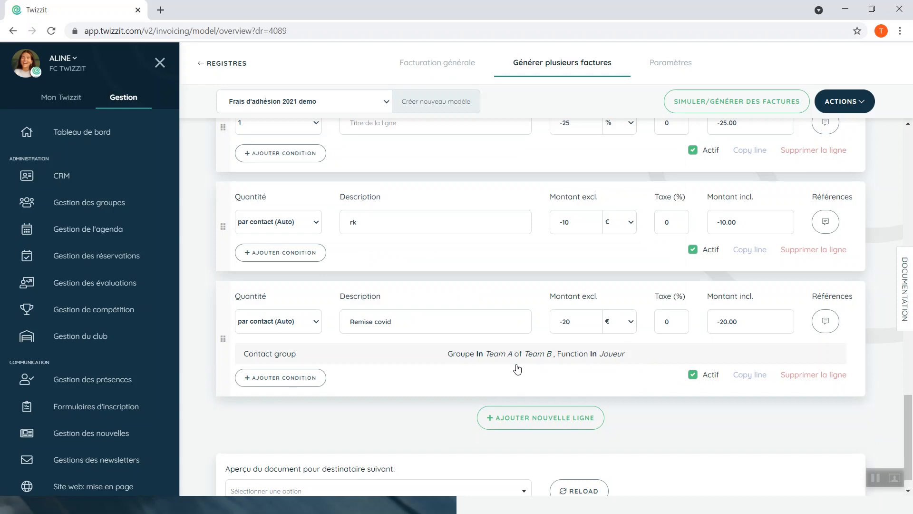
# Step: Add a second condition requiring an affiliated contact with membership type Spelend lid and member date 16/03/2021
pyautogui.click(280, 378)
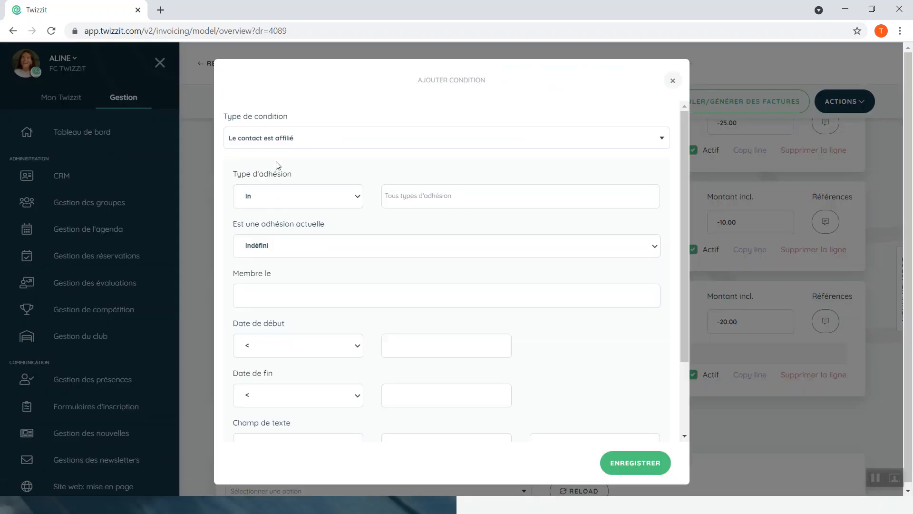
pyautogui.click(282, 139)
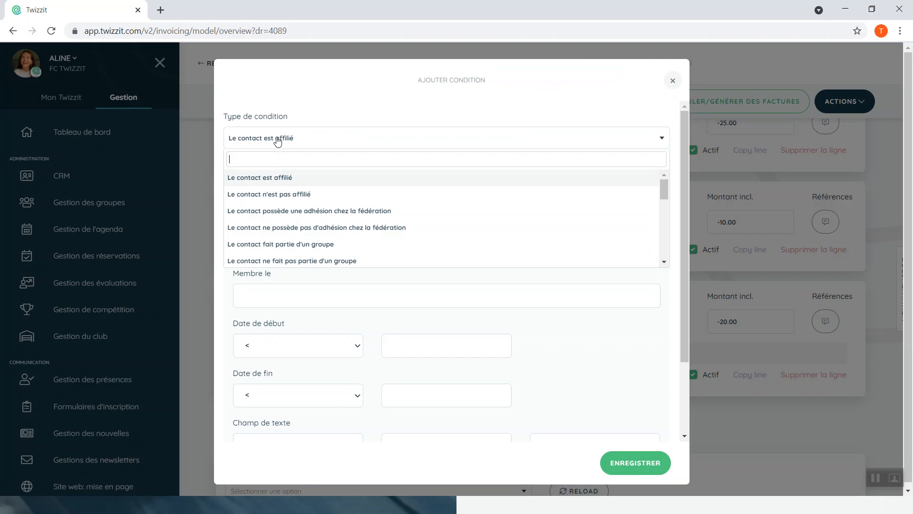
pyautogui.click(315, 124)
pyautogui.click(419, 203)
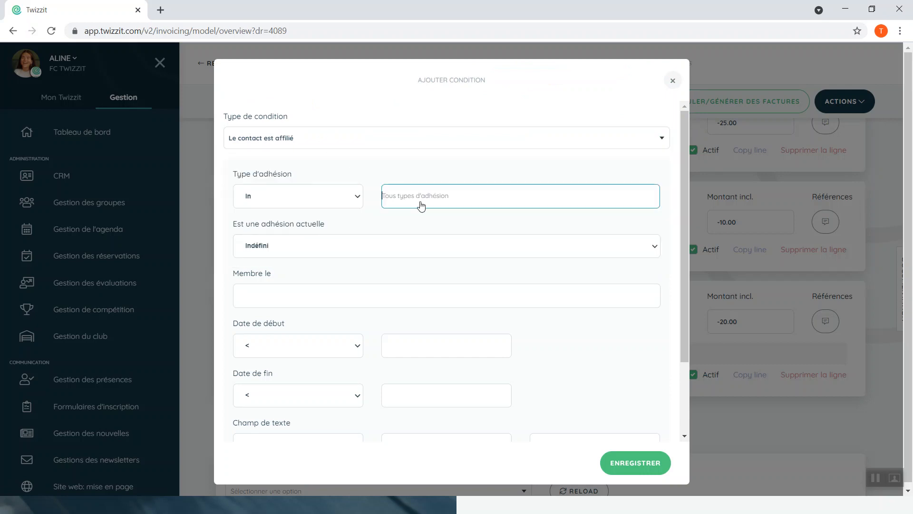
pyautogui.click(411, 219)
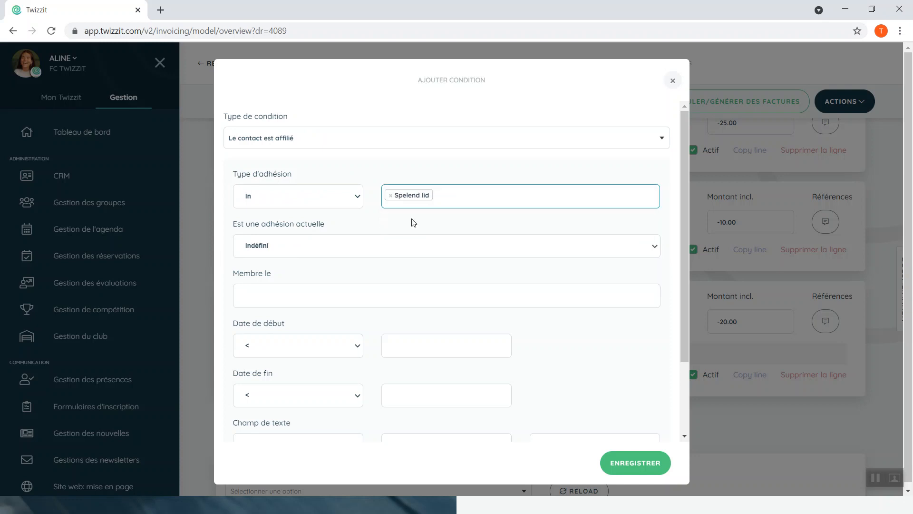
pyautogui.click(251, 298)
pyautogui.click(245, 96)
pyautogui.click(245, 98)
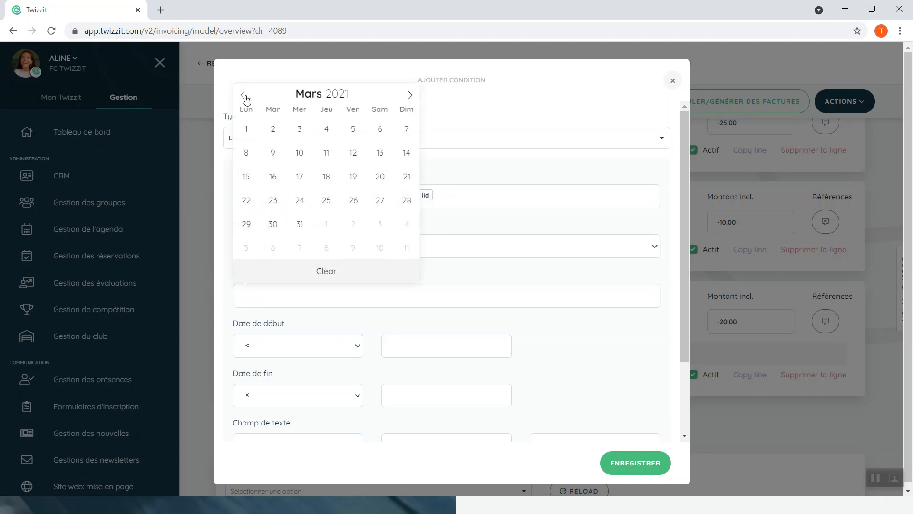
pyautogui.click(274, 177)
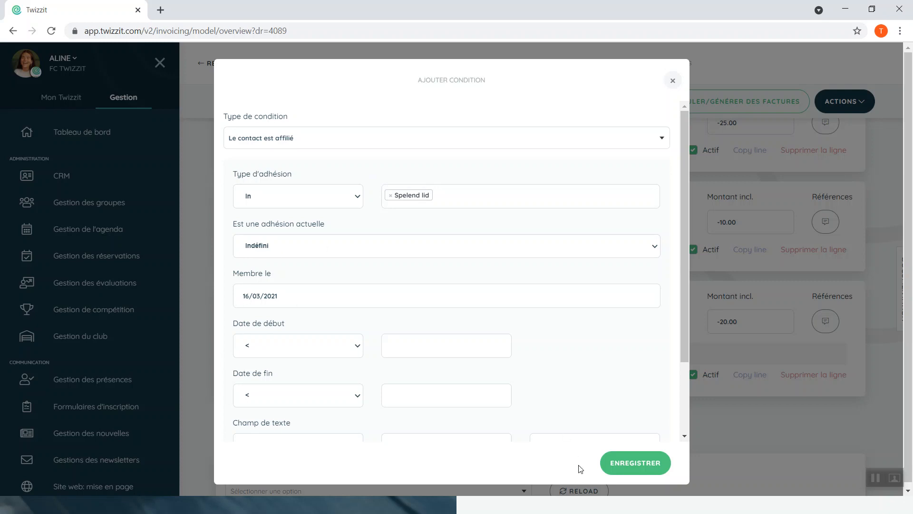
pyautogui.click(645, 467)
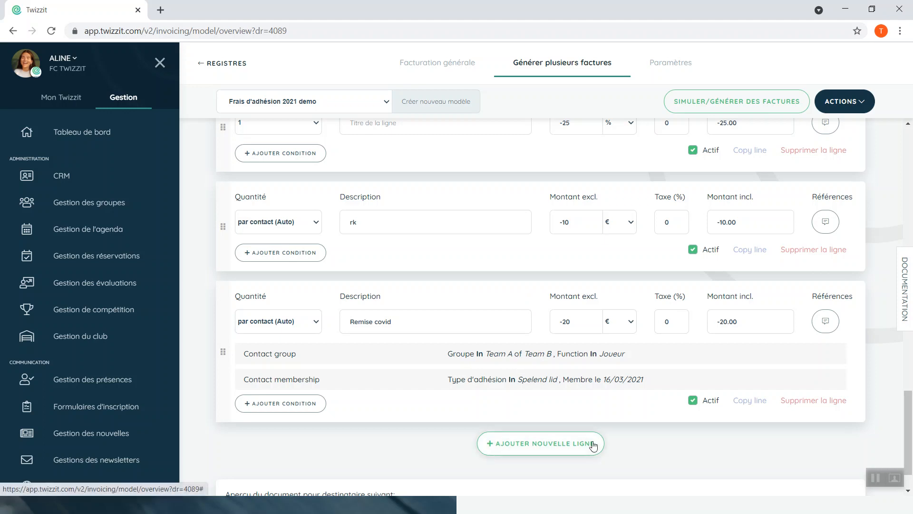
# Step: Delete the Remise covid line together with its conditions
pyautogui.click(799, 404)
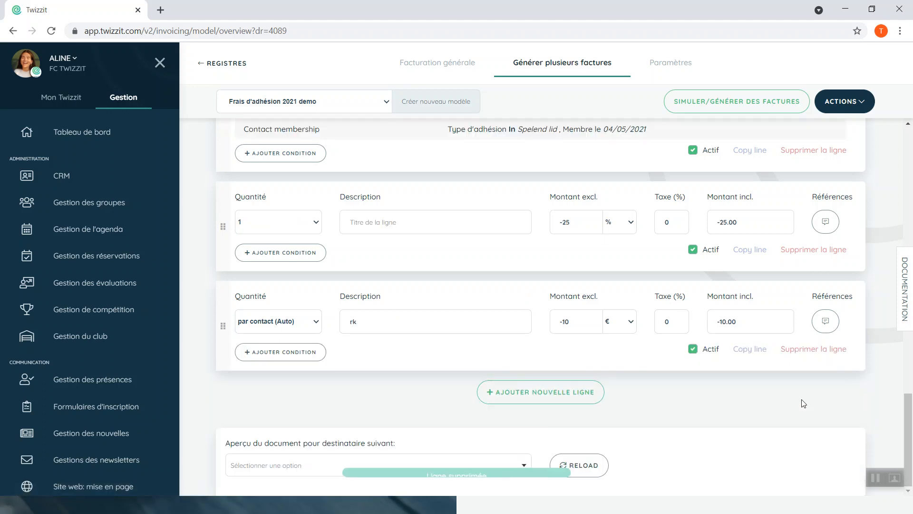
# Step: Add a new invoice line with quantity 1 and the description "Remise covid"
pyautogui.click(553, 393)
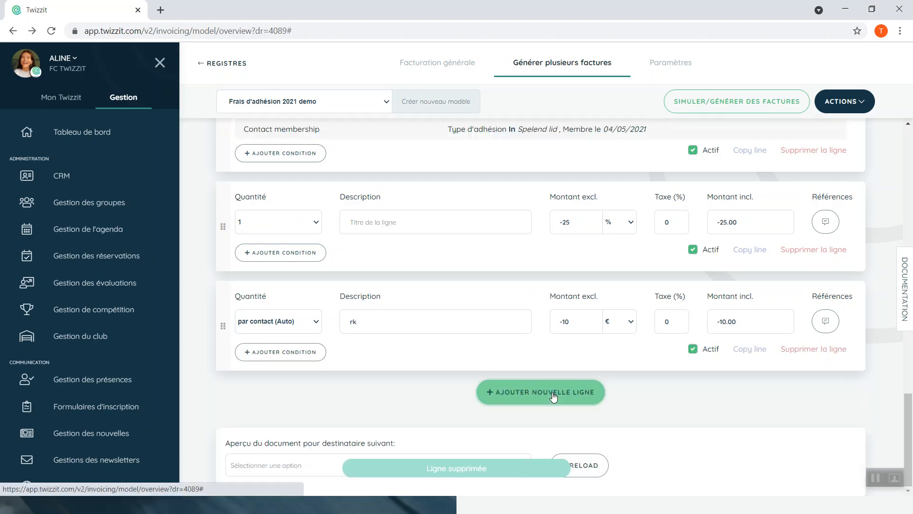
pyautogui.scroll(-2, 553, 394)
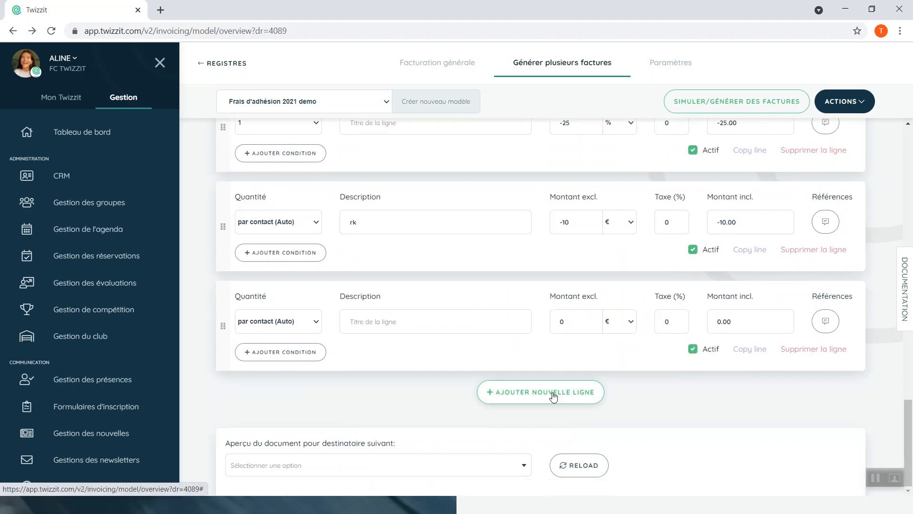
pyautogui.click(279, 326)
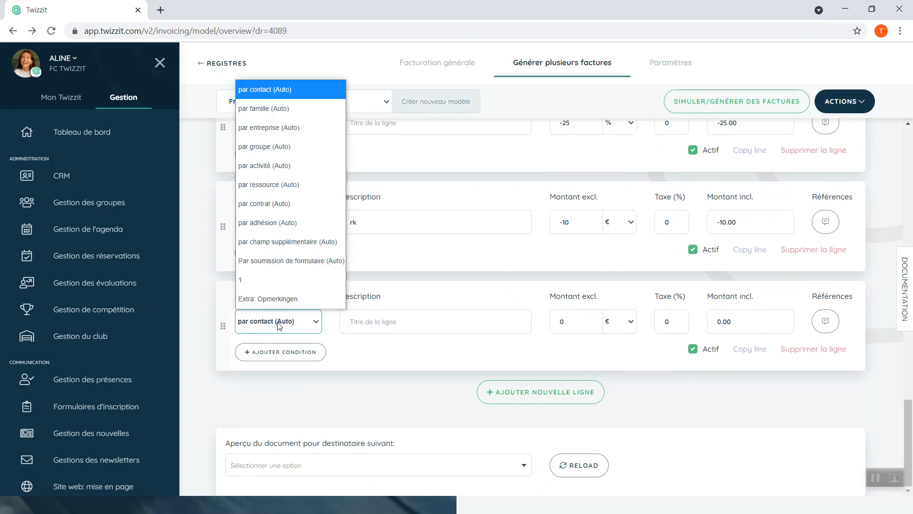
pyautogui.click(252, 280)
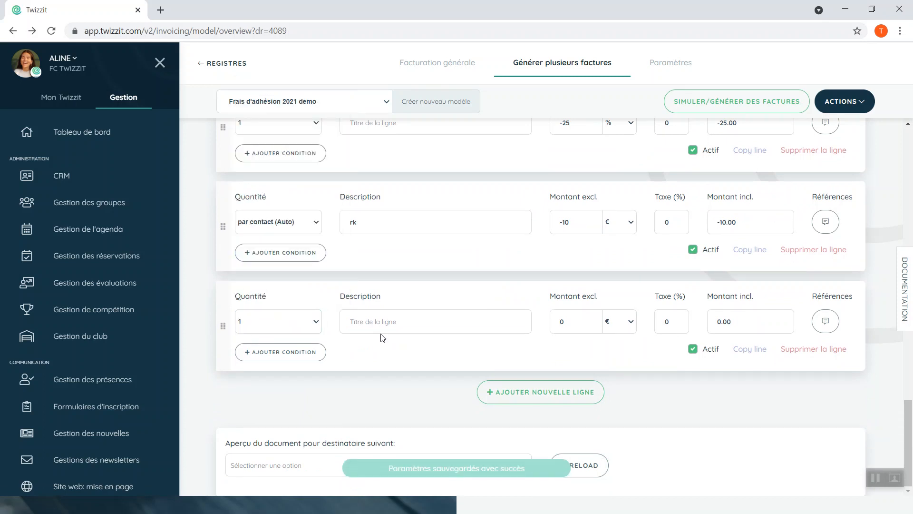
pyautogui.click(363, 321)
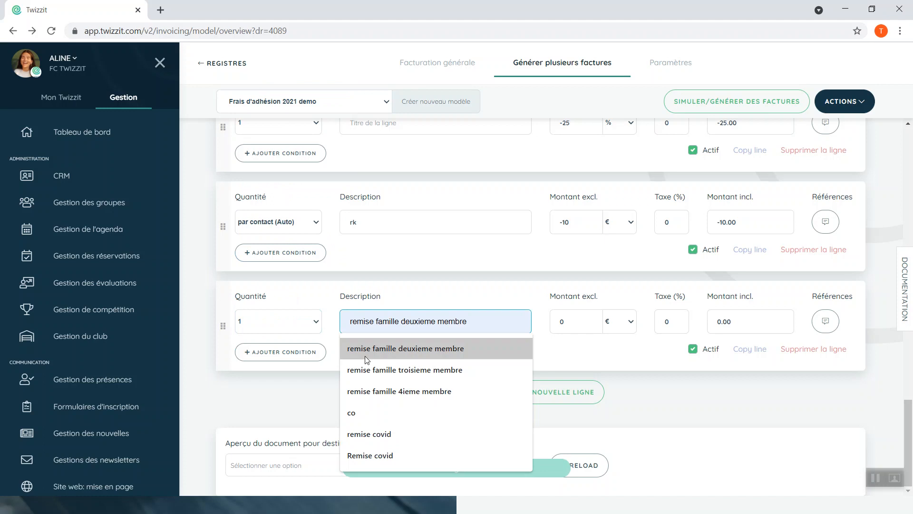
pyautogui.click(379, 454)
# Step: Set the amount of the new Remise covid line to -25 with % as its unit
pyautogui.click(571, 323)
pyautogui.write('-')
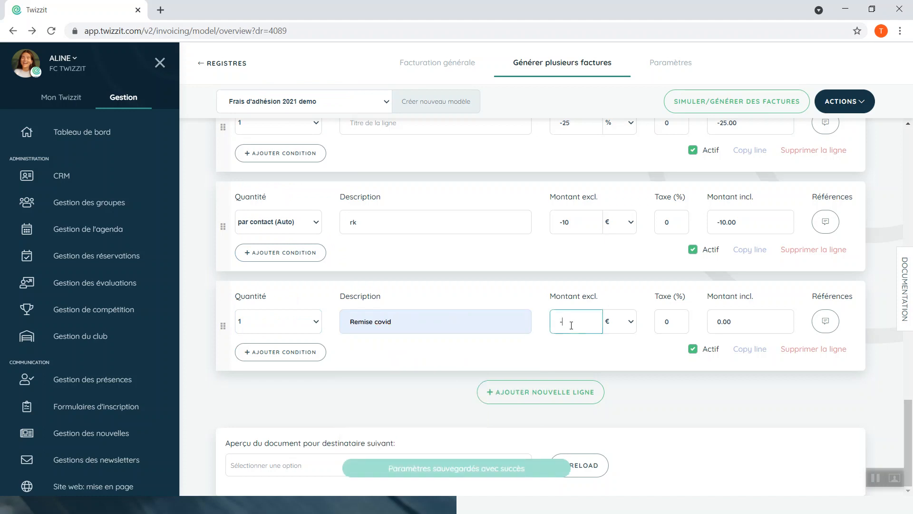
pyautogui.write('25')
pyautogui.click(615, 322)
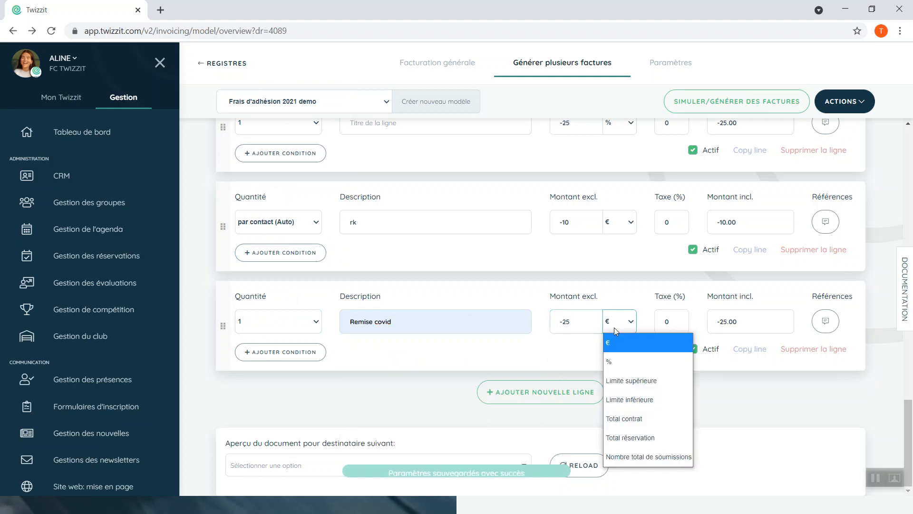
pyautogui.click(614, 361)
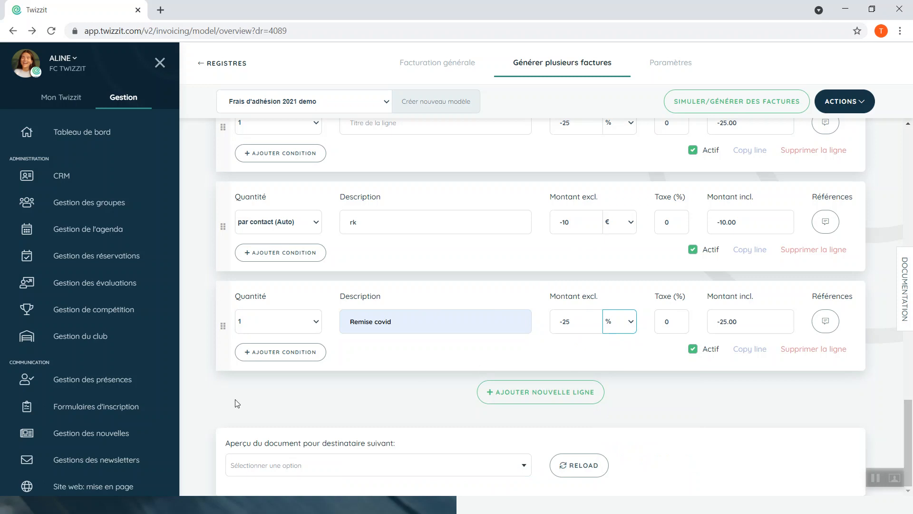
# Step: Open the club's Paramètres in a new browser tab and go to the Champs supplémentaires settings
pyautogui.scroll(-5, 149, 419)
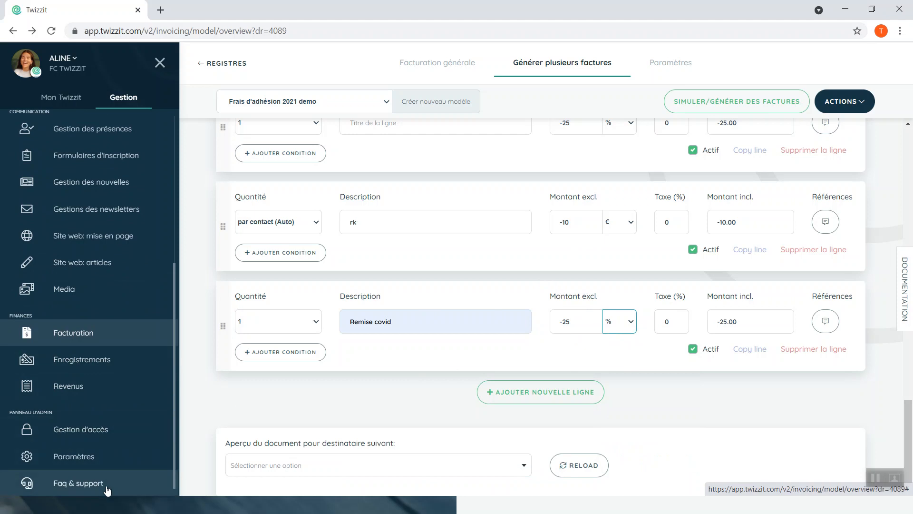
pyautogui.rightClick(72, 456)
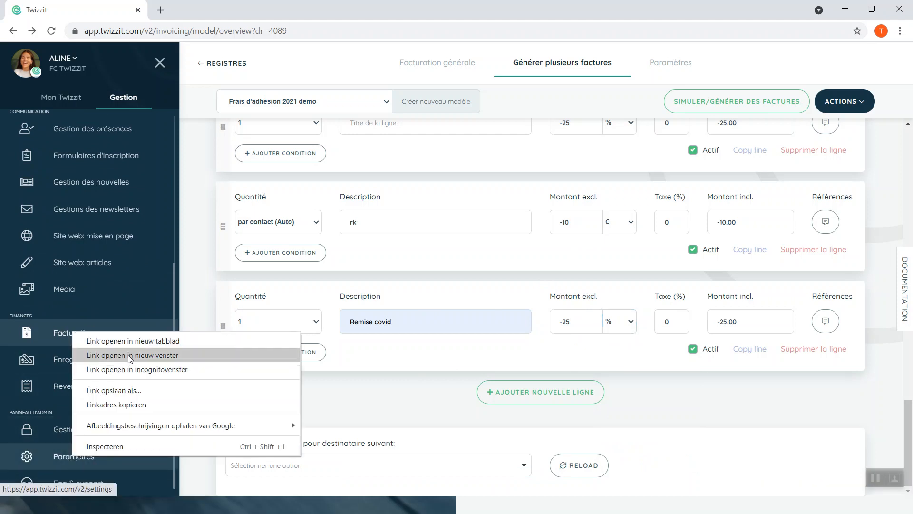
pyautogui.click(133, 343)
pyautogui.click(213, 9)
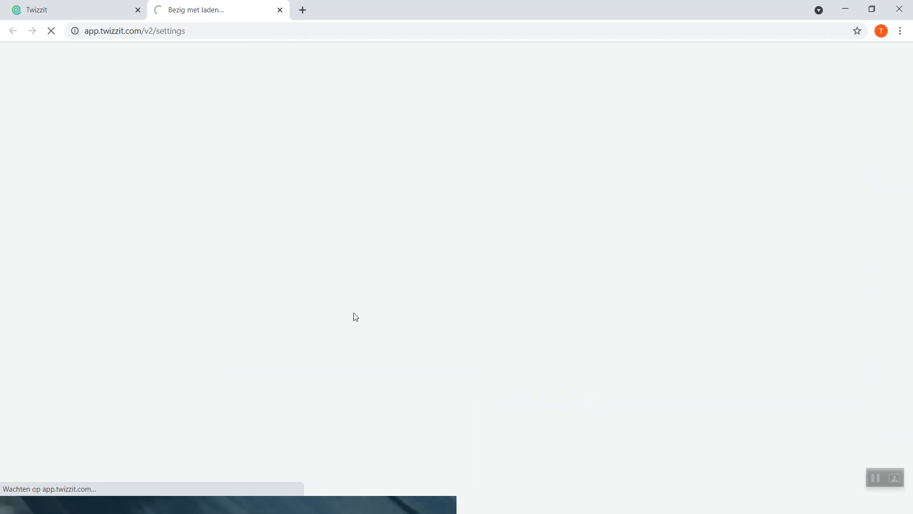
pyautogui.scroll(-5, 165, 325)
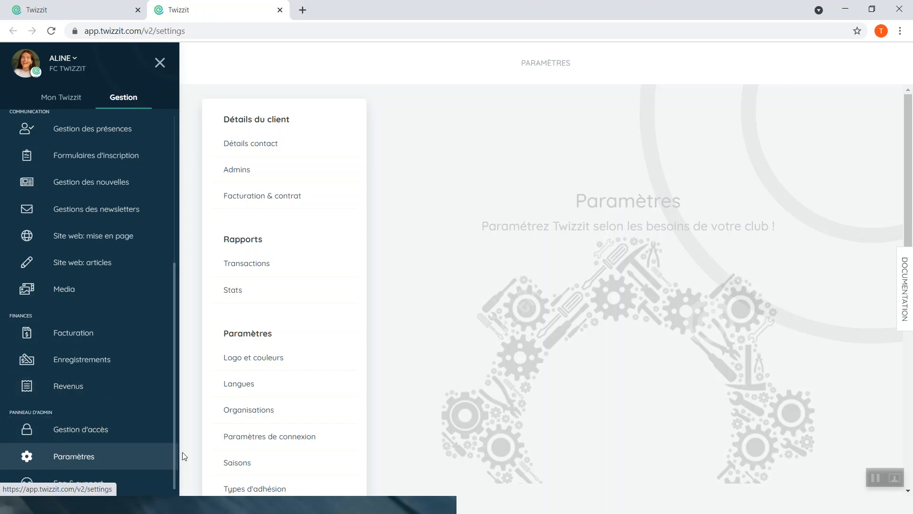
pyautogui.scroll(-5, 369, 371)
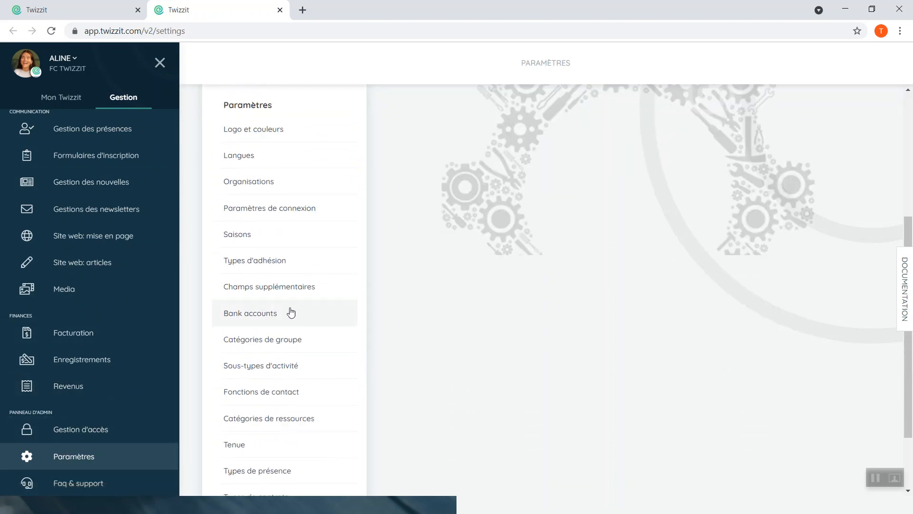
pyautogui.click(282, 290)
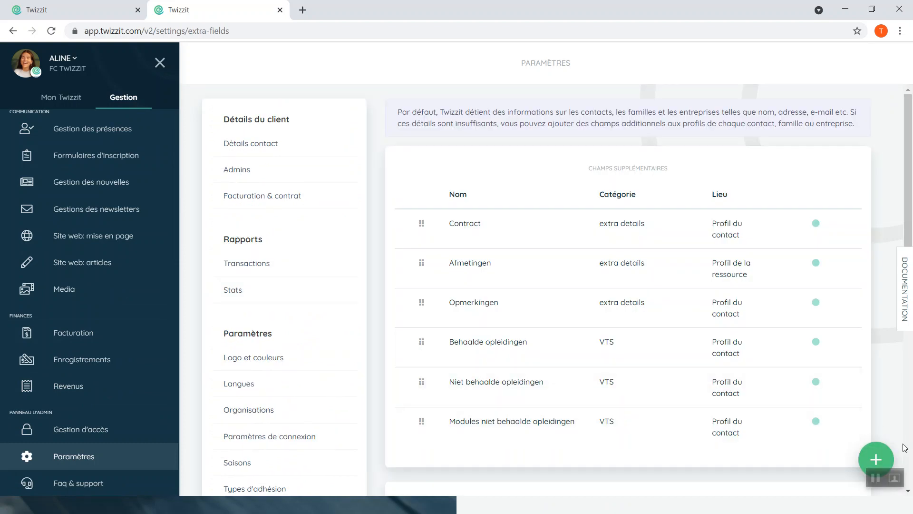
# Step: Add a new additional field named "Remise covid" in Dutch, English and French
pyautogui.click(875, 458)
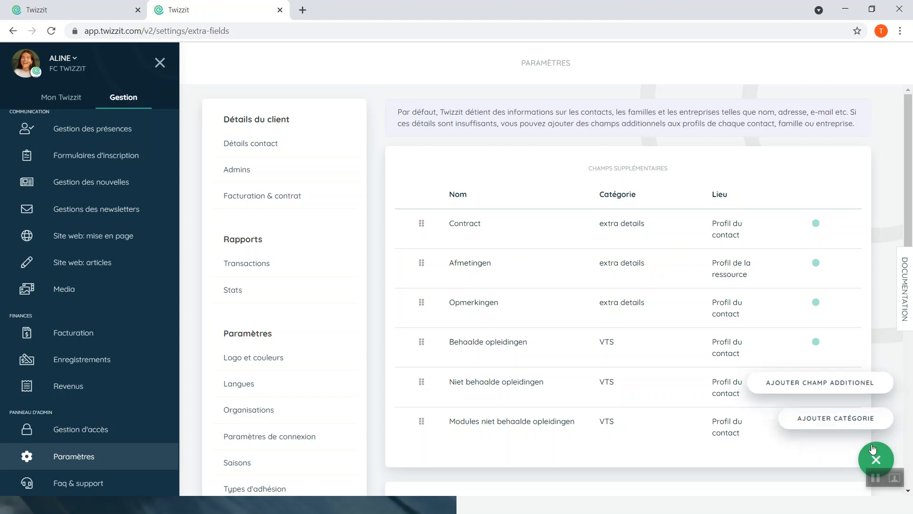
pyautogui.click(842, 386)
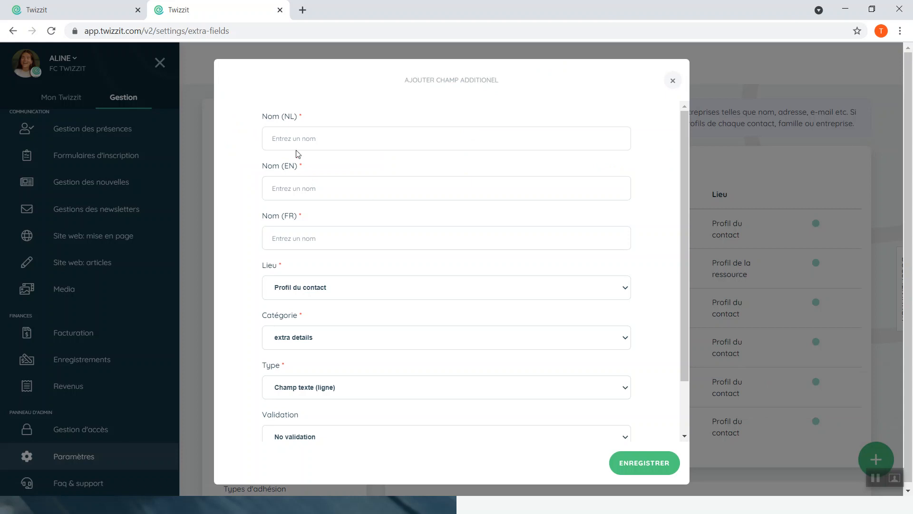
pyautogui.click(294, 145)
pyautogui.write('Remise covid')
pyautogui.hotkey('ctrl', 'a')
pyautogui.hotkey('ctrl', 'c')
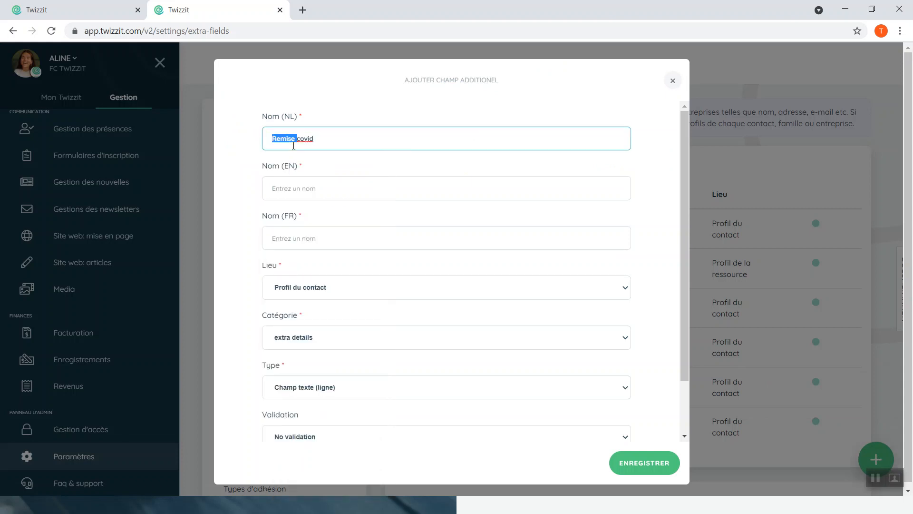
pyautogui.click(280, 188)
pyautogui.hotkey('ctrl', 'v')
pyautogui.click(277, 231)
pyautogui.hotkey('ctrl', 'v')
pyautogui.click(343, 222)
# Step: Set the new field's type to "Menu déroulant (sélection unique)"
pyautogui.scroll(-1, 308, 279)
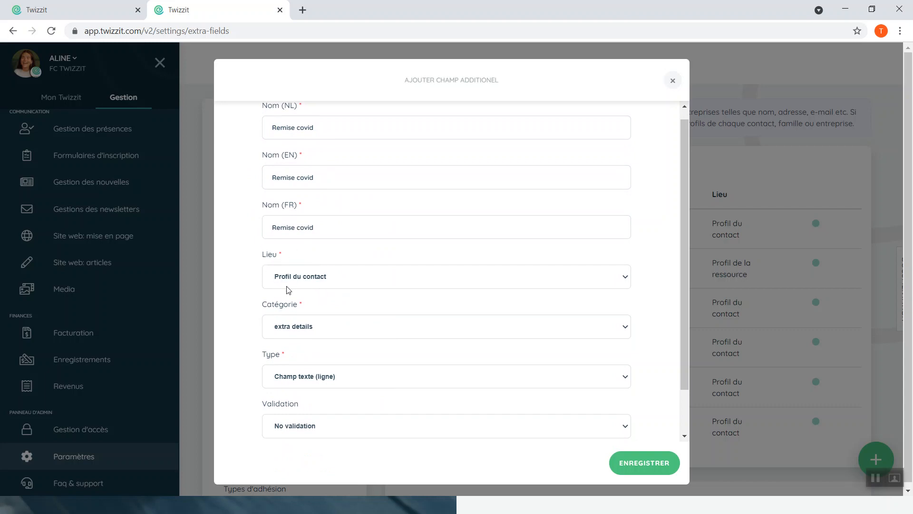
pyautogui.scroll(-1, 286, 290)
pyautogui.click(293, 329)
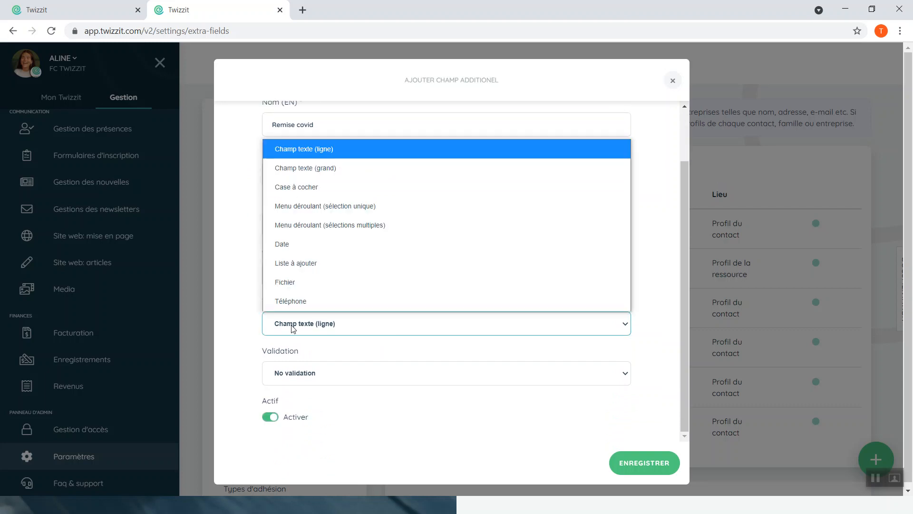
pyautogui.click(326, 207)
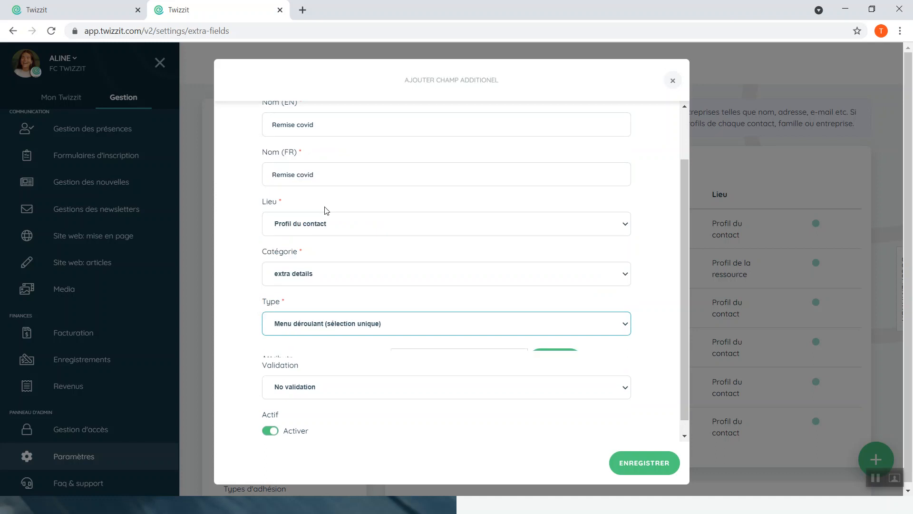
# Step: Add the options 10, 25 and 50 to the Remise covid dropdown field
pyautogui.click(411, 360)
pyautogui.write('t0')
pyautogui.click(555, 361)
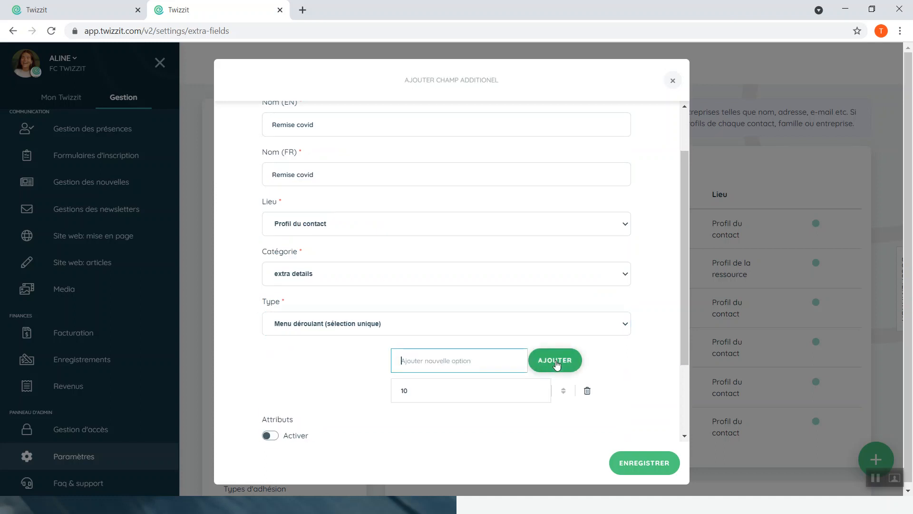
pyautogui.write('25')
pyautogui.click(543, 370)
pyautogui.write('50')
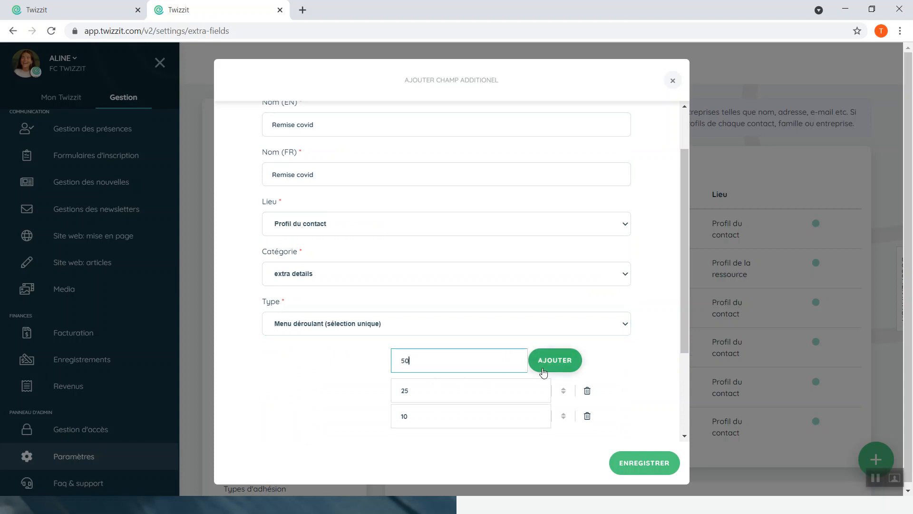
pyautogui.click(546, 370)
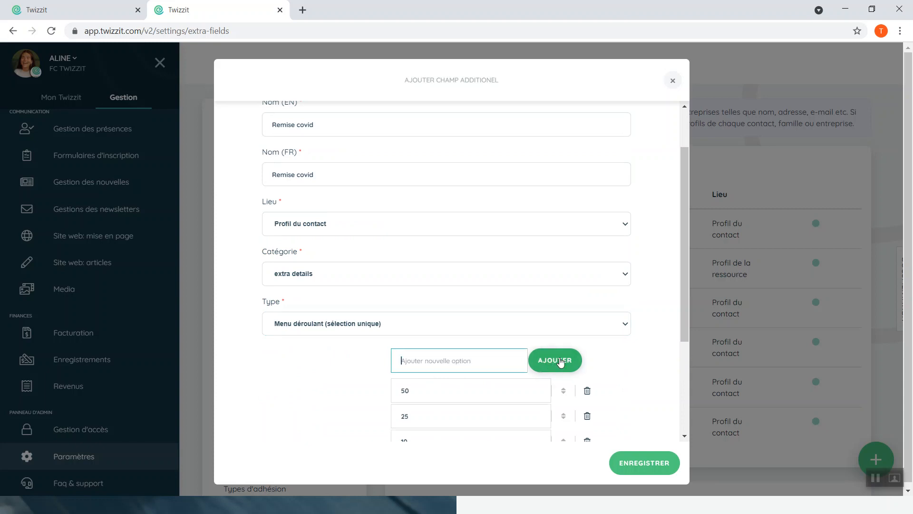
# Step: Review the Remise covid field's settings and save the new field
pyautogui.scroll(-3, 634, 347)
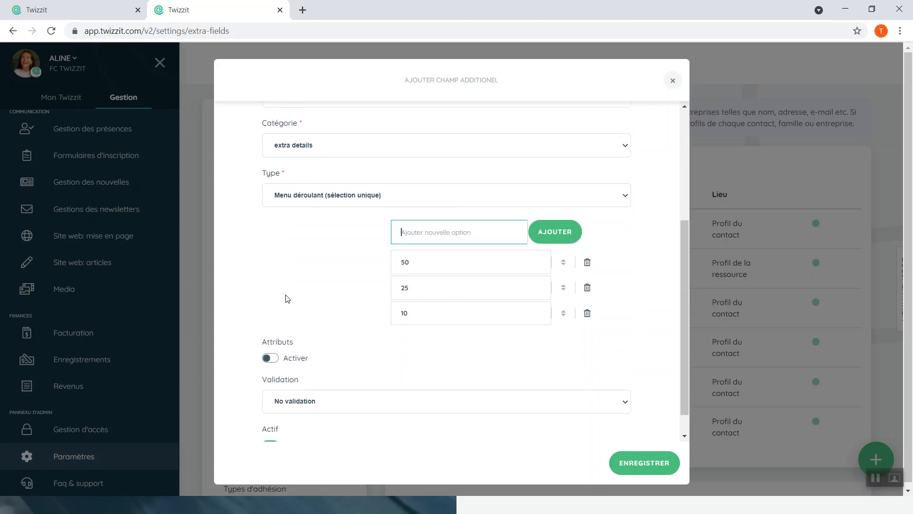
pyautogui.scroll(5, 286, 299)
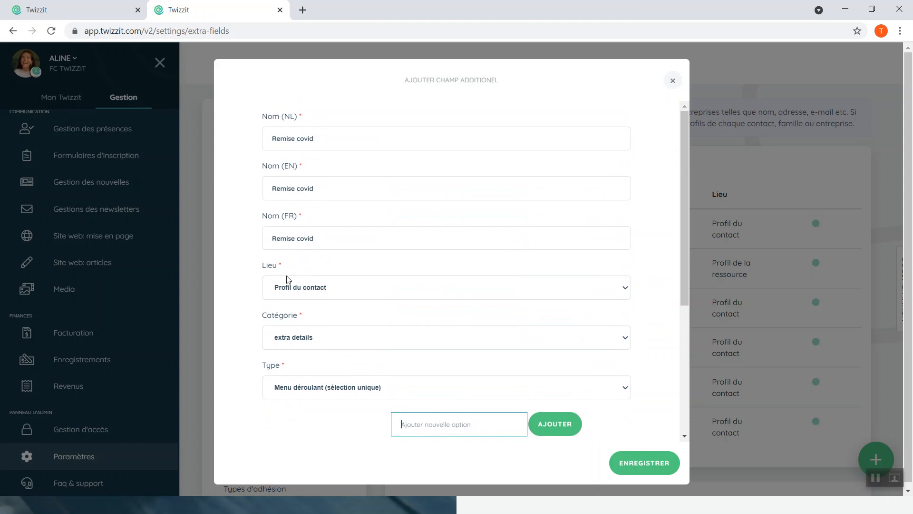
pyautogui.scroll(-2, 275, 301)
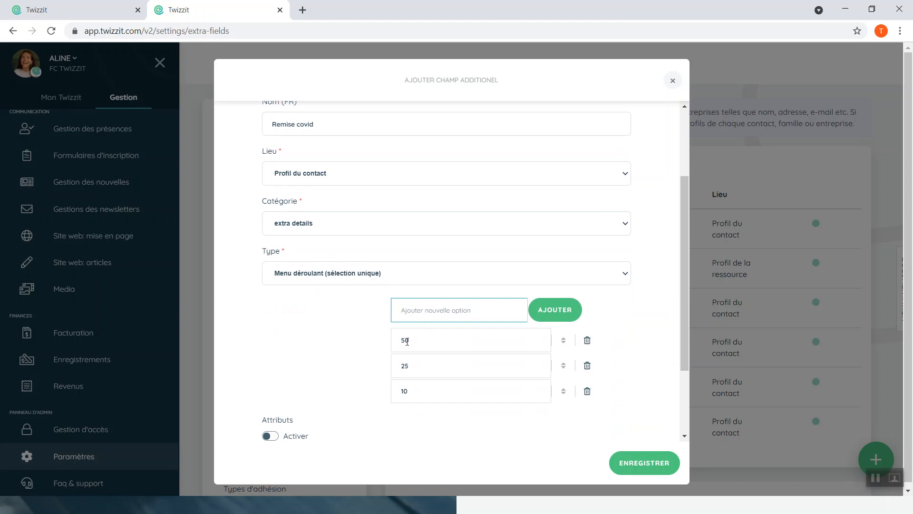
pyautogui.scroll(-2, 437, 392)
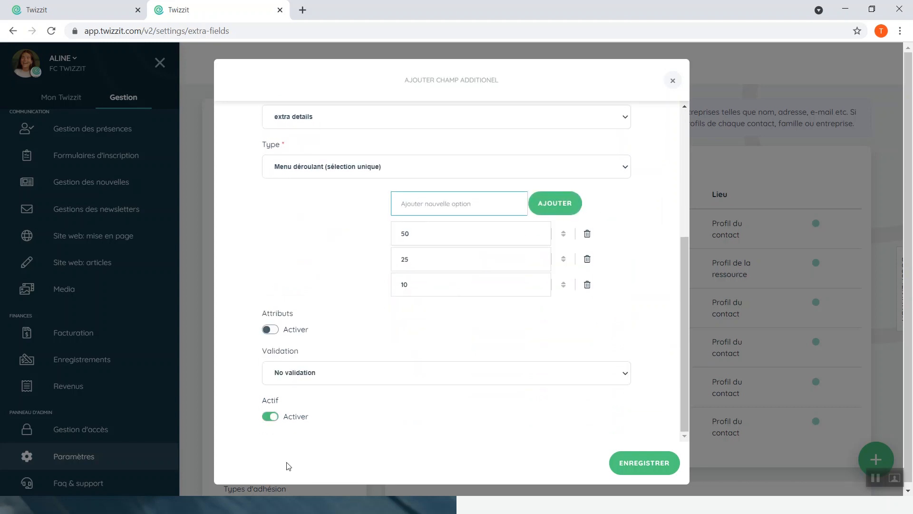
pyautogui.click(640, 464)
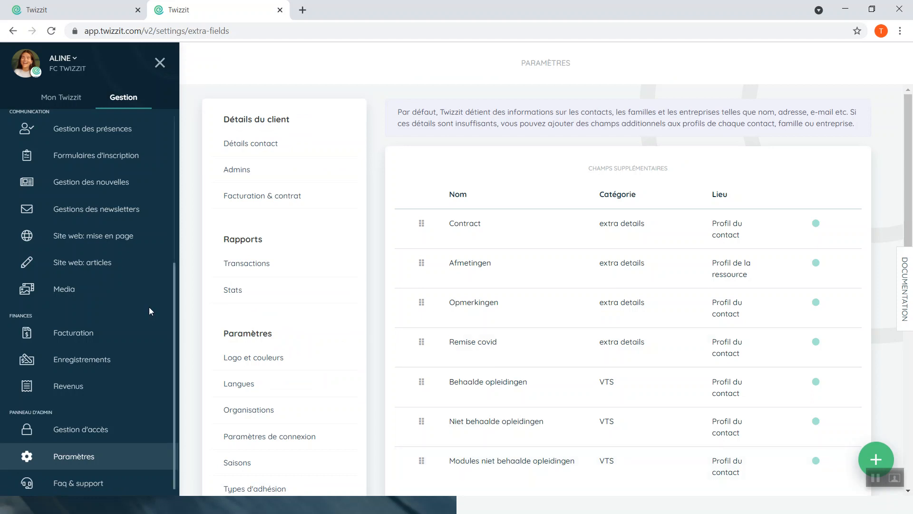
# Step: Go to Formulaires d'inscription and create a new form from the blank layout
pyautogui.scroll(1, 115, 217)
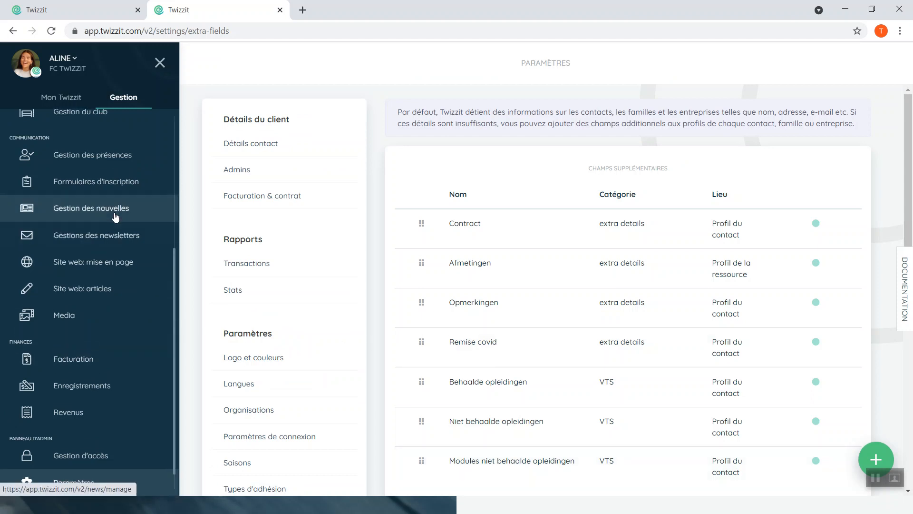
pyautogui.click(96, 184)
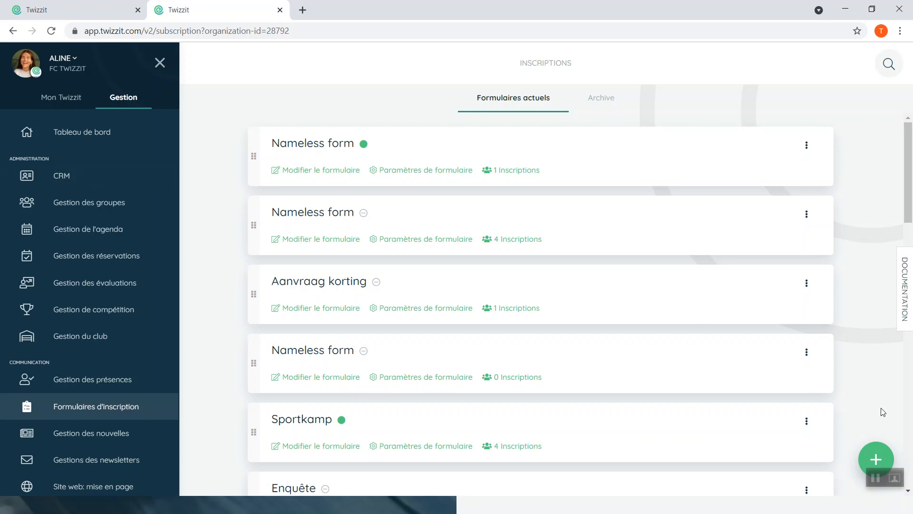
pyautogui.click(876, 458)
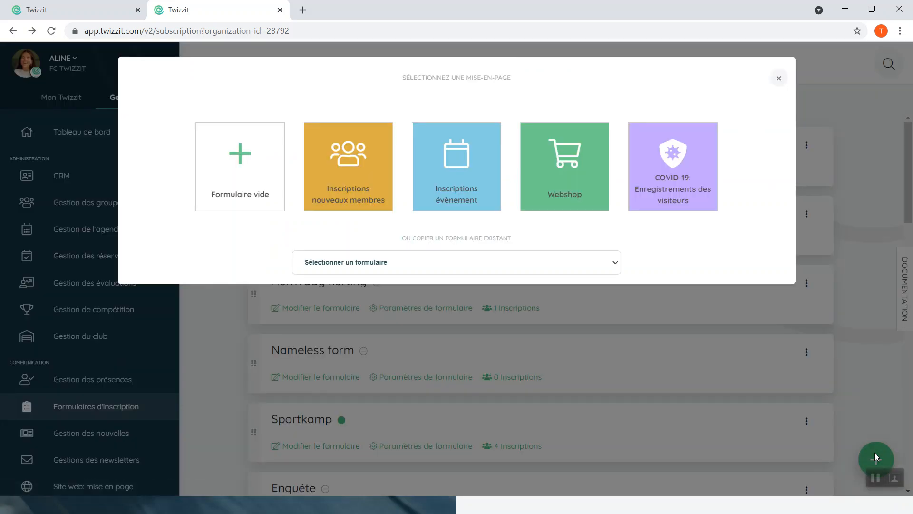
pyautogui.click(253, 148)
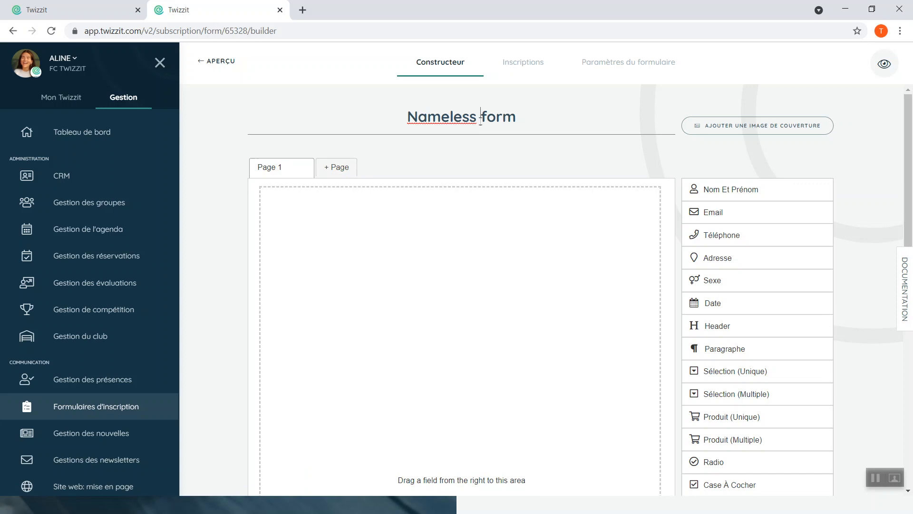
# Step: Title the new form "Choix remise covid"
pyautogui.tripleClick(481, 118)
pyautogui.write('Cho')
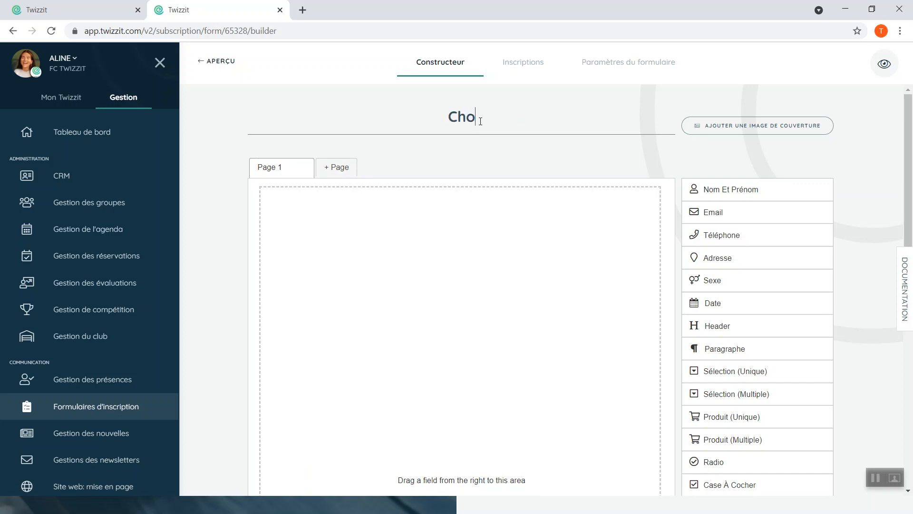
pyautogui.write('ix remise covdi')
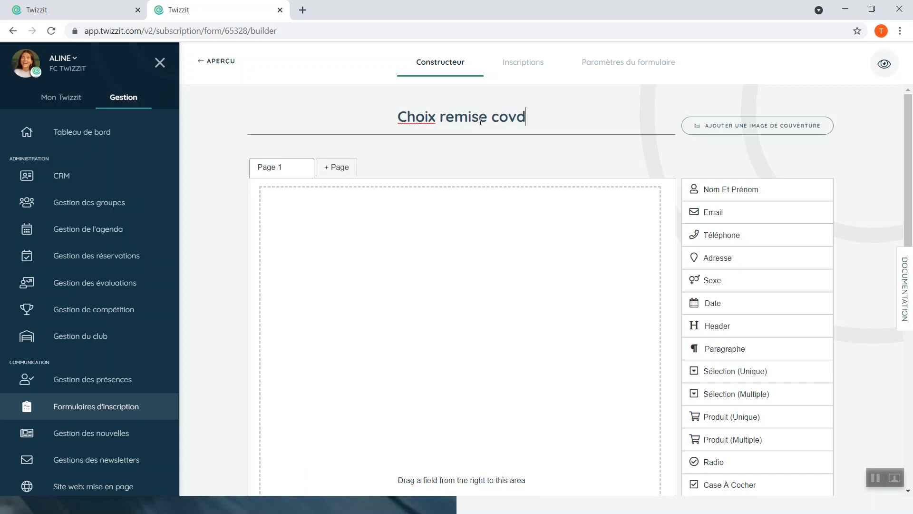
pyautogui.press('BackSpace')
pyautogui.press('BackSpace')
pyautogui.write('id')
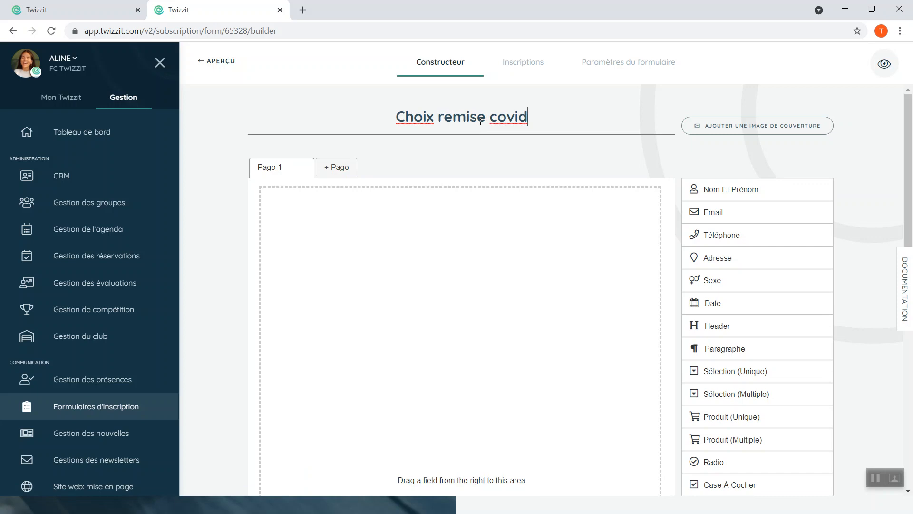
# Step: Add a Nom et prénom field, a Date field and a Sélection (unique) field to page 1 of the form
pyautogui.click(730, 187)
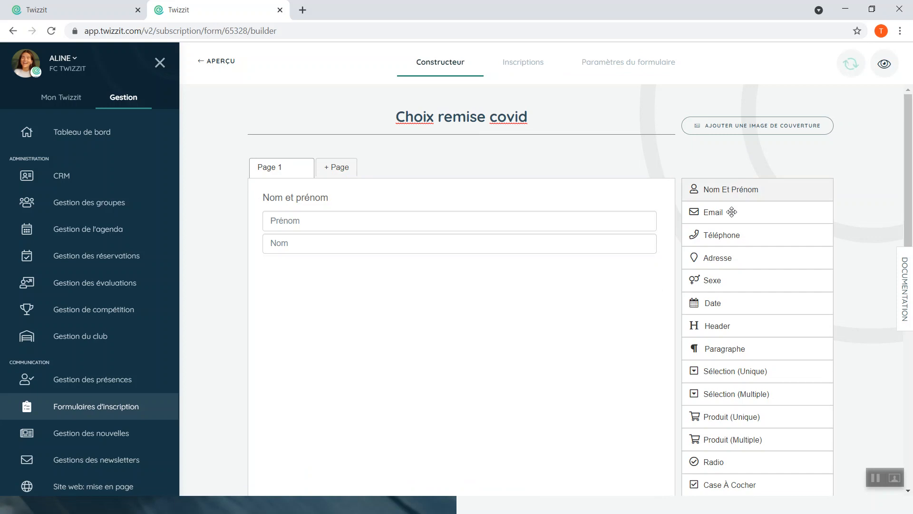
pyautogui.click(730, 305)
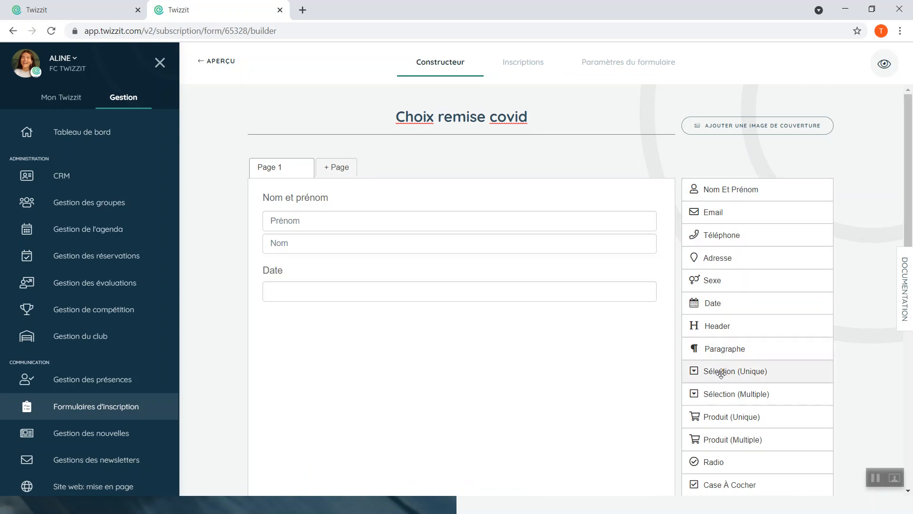
pyautogui.scroll(-5, 721, 373)
pyautogui.scroll(4, 719, 373)
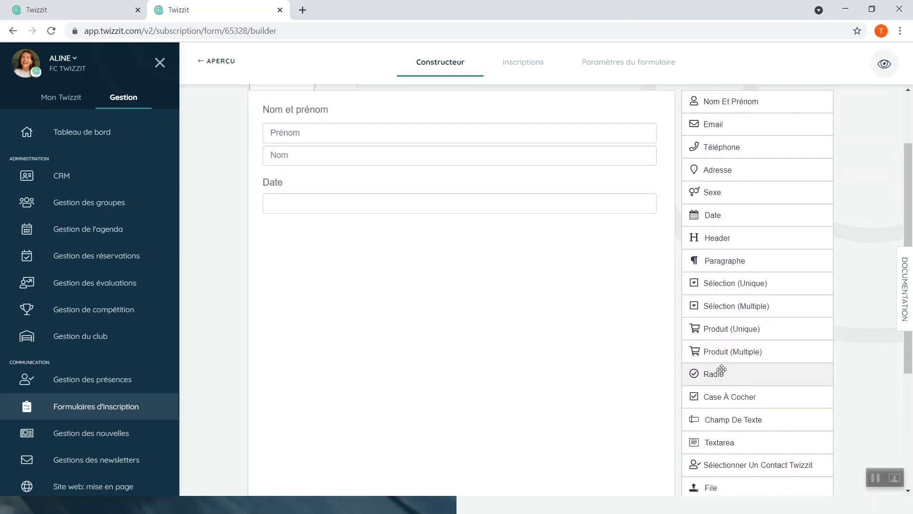
pyautogui.moveTo(739, 282); pyautogui.dragTo(461, 252)
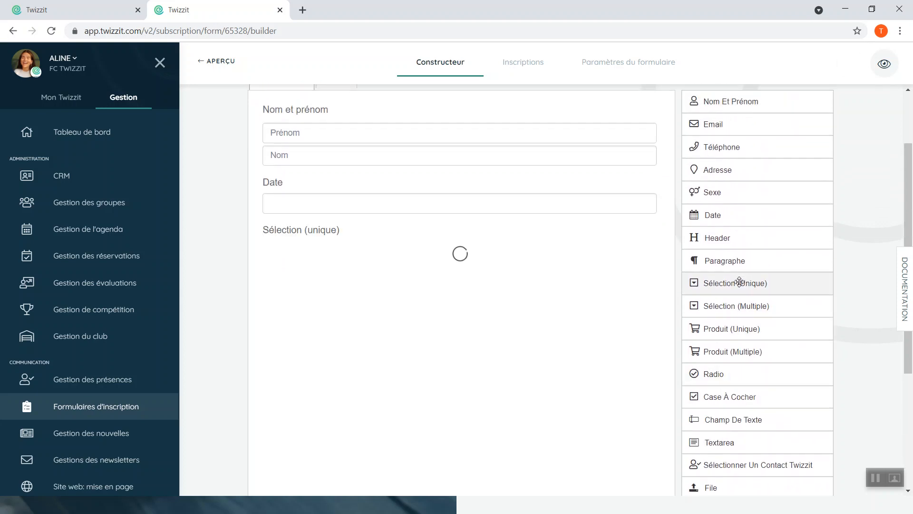
# Step: Change the Date field's label to "Date de naissance" and close its settings
pyautogui.scroll(1, 515, 251)
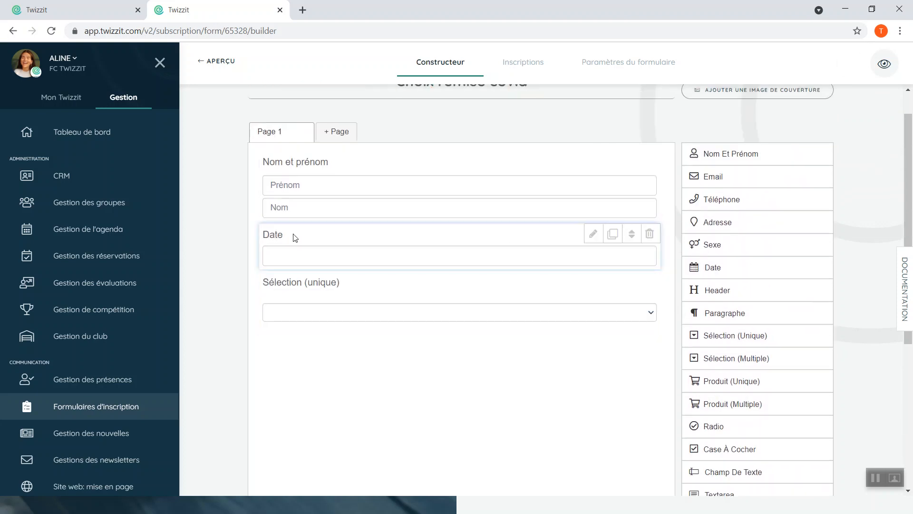
pyautogui.click(593, 234)
pyautogui.write('de naissance')
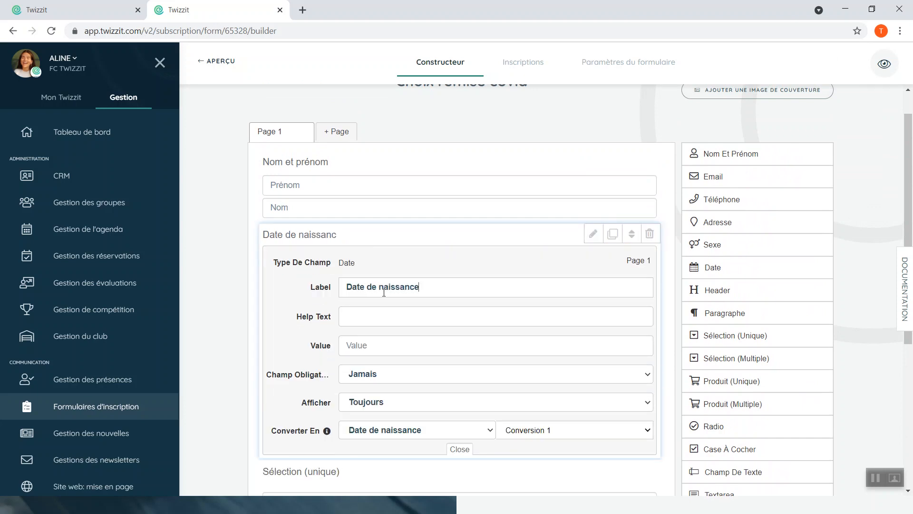
pyautogui.click(592, 234)
# Step: Change the label of the Sélection (unique) field to "Choix remise"
pyautogui.click(593, 281)
pyautogui.scroll(-2, 523, 261)
pyautogui.moveTo(430, 221); pyautogui.dragTo(275, 218)
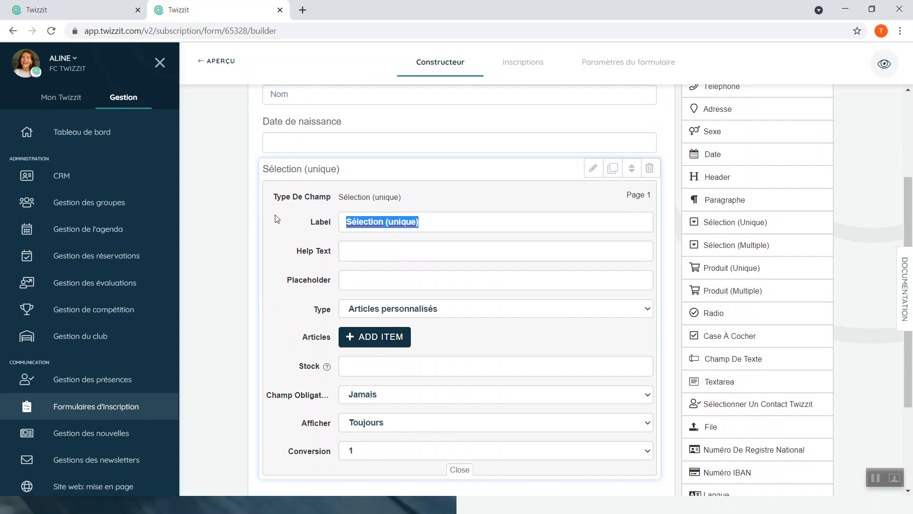
pyautogui.write('Choix remise')
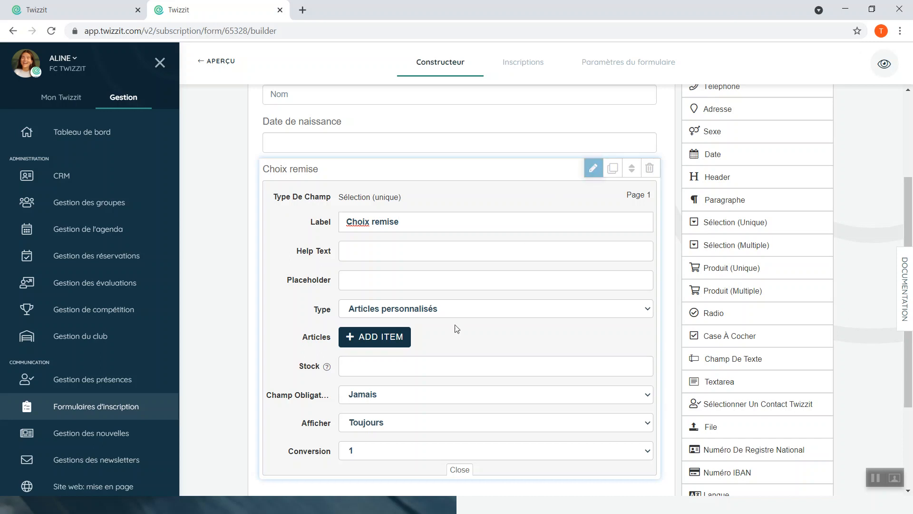
# Step: Set the Choix remise field's type to Champs supplémentaires and its article to Remise covid
pyautogui.click(374, 311)
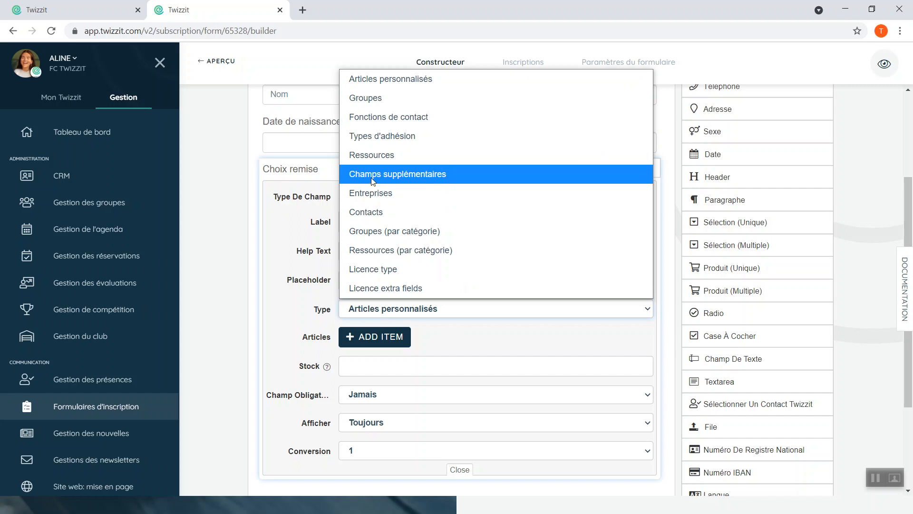
pyautogui.click(385, 175)
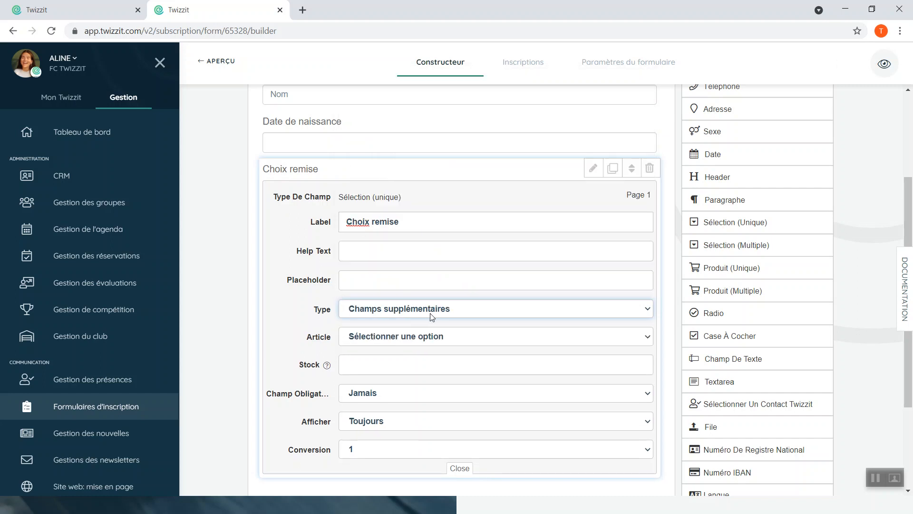
pyautogui.click(356, 338)
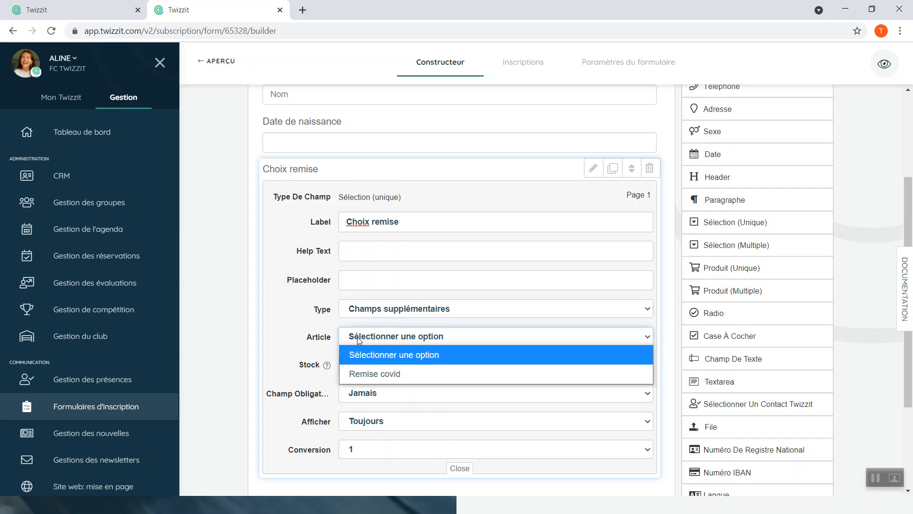
pyautogui.click(360, 375)
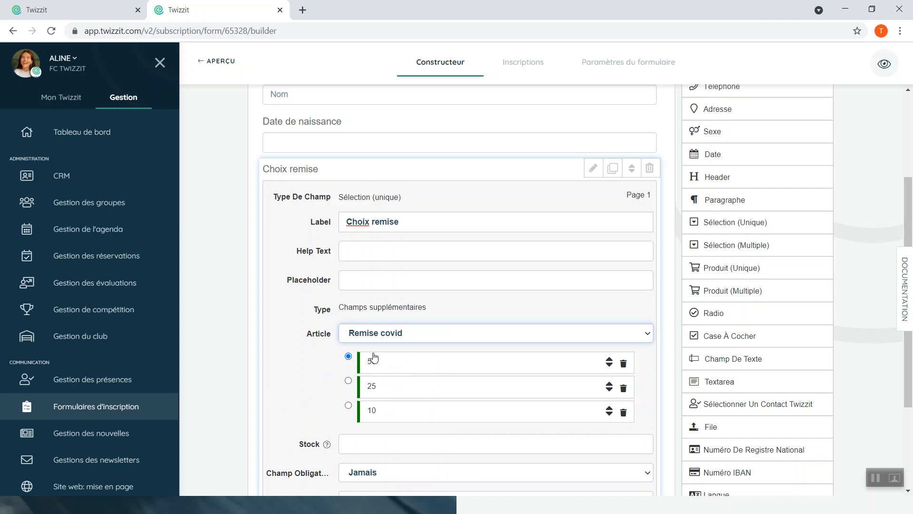
pyautogui.scroll(3, 398, 287)
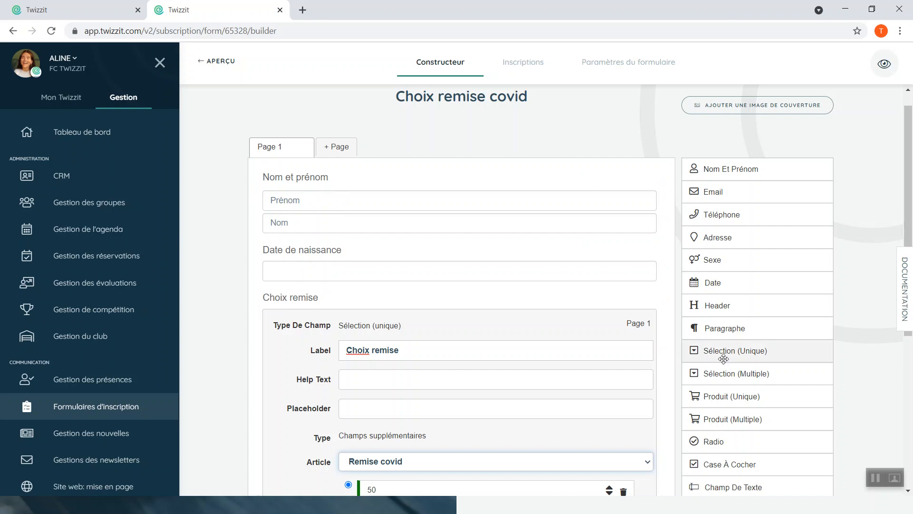
pyautogui.scroll(-2, 473, 349)
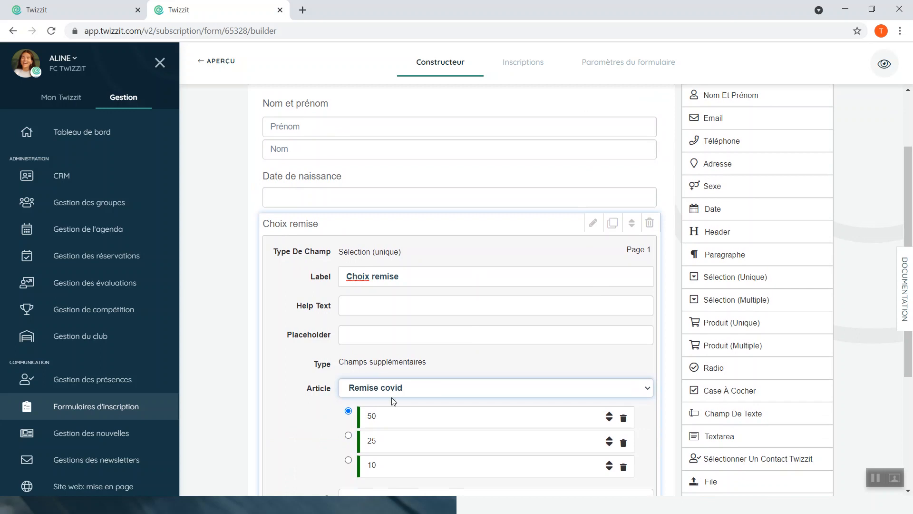
# Step: Close the Choix remise field's settings and open the form's public preview
pyautogui.scroll(1, 392, 397)
pyautogui.click(598, 245)
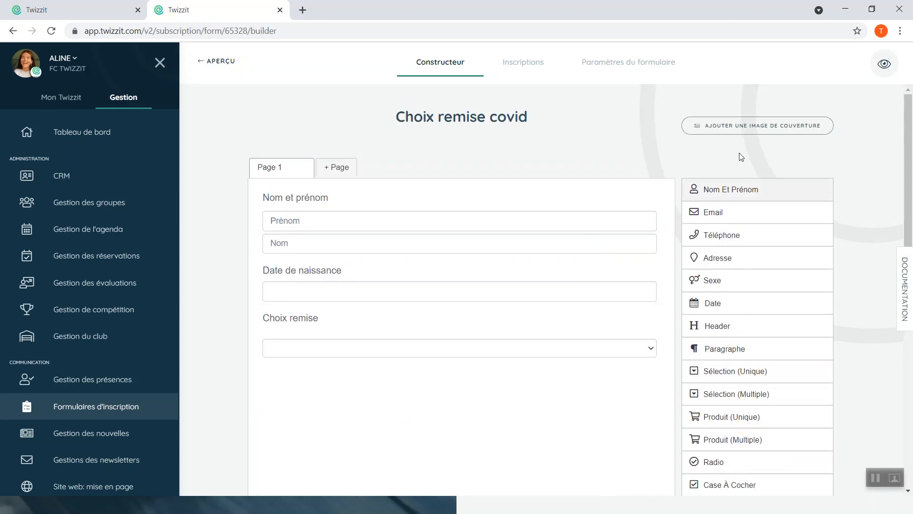
pyautogui.click(884, 64)
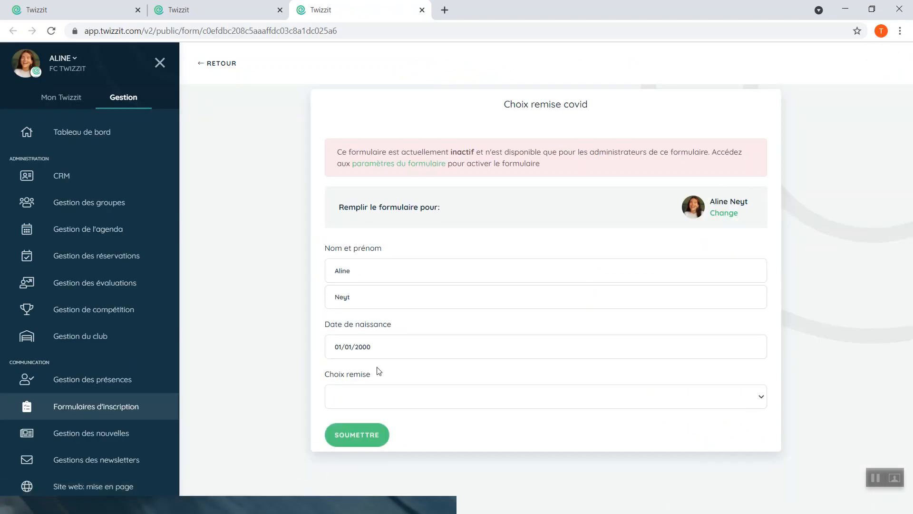
# Step: Choose 10 as the Choix remise in the form, submit it and continue to the registrations
pyautogui.click(349, 393)
pyautogui.click(344, 468)
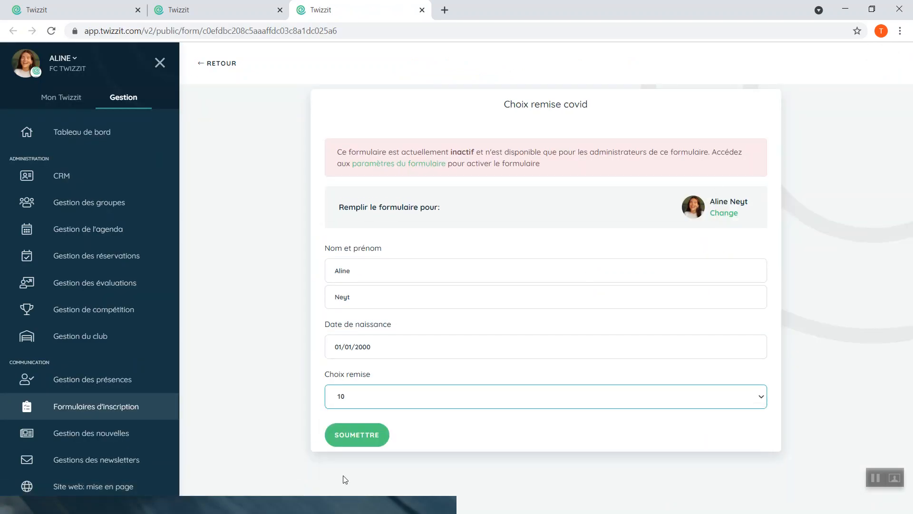
pyautogui.click(354, 442)
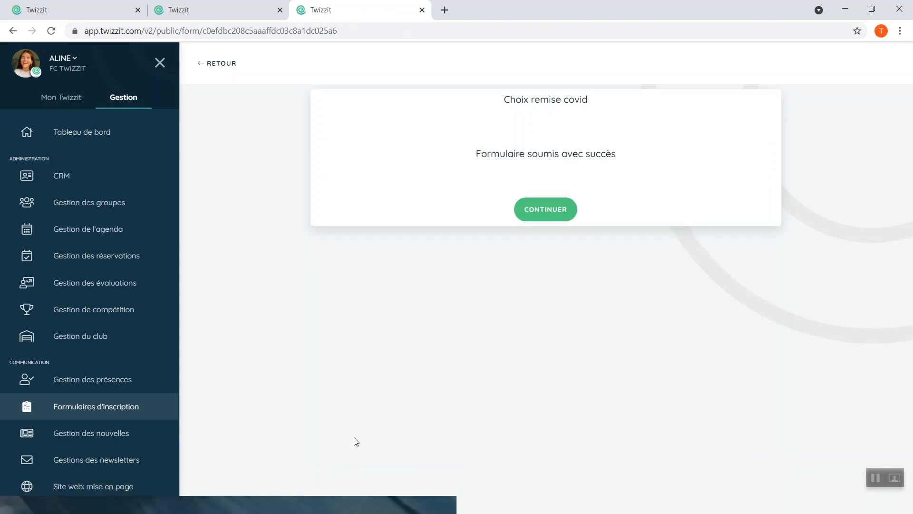
pyautogui.click(532, 220)
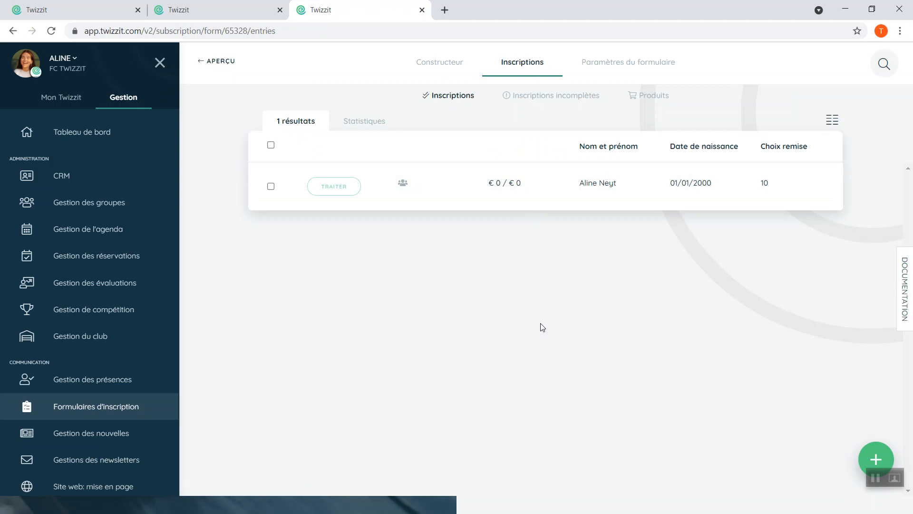
# Step: Open the submitted registration, process it for the linked contact and update the contact with the entry's data
pyautogui.click(597, 185)
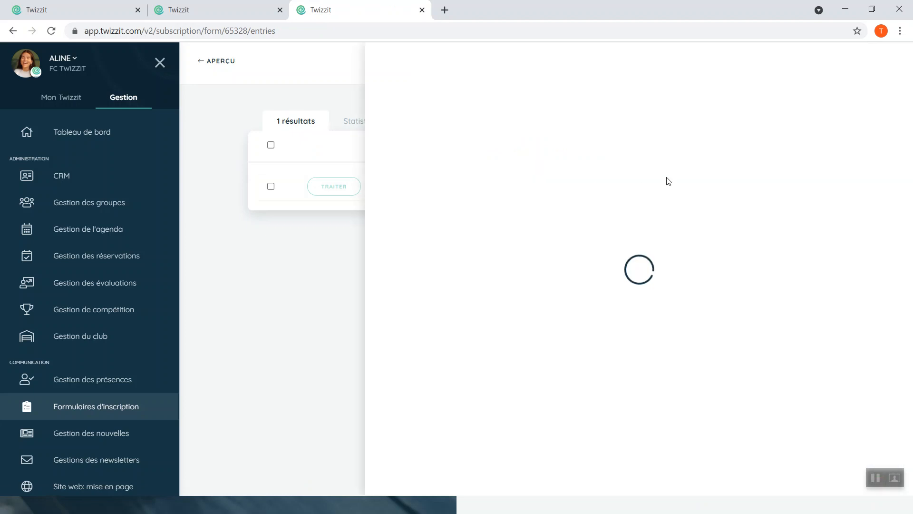
pyautogui.click(733, 126)
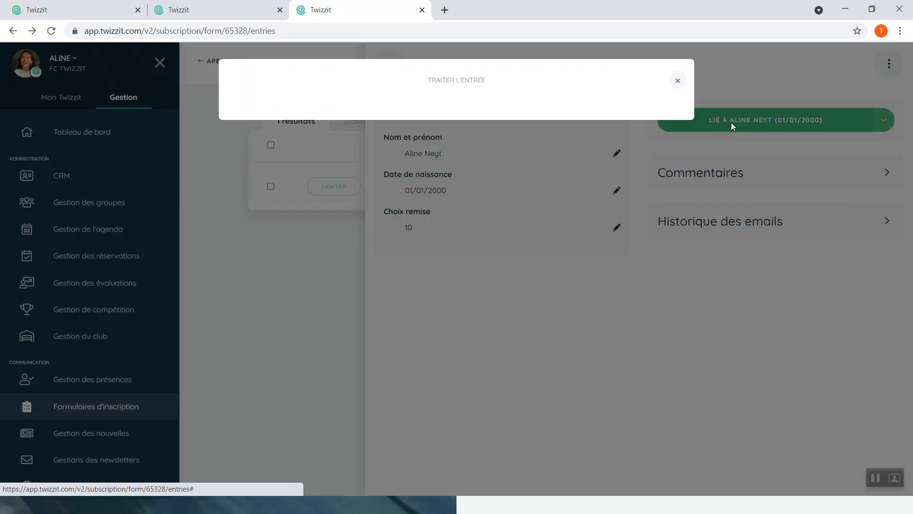
pyautogui.click(543, 220)
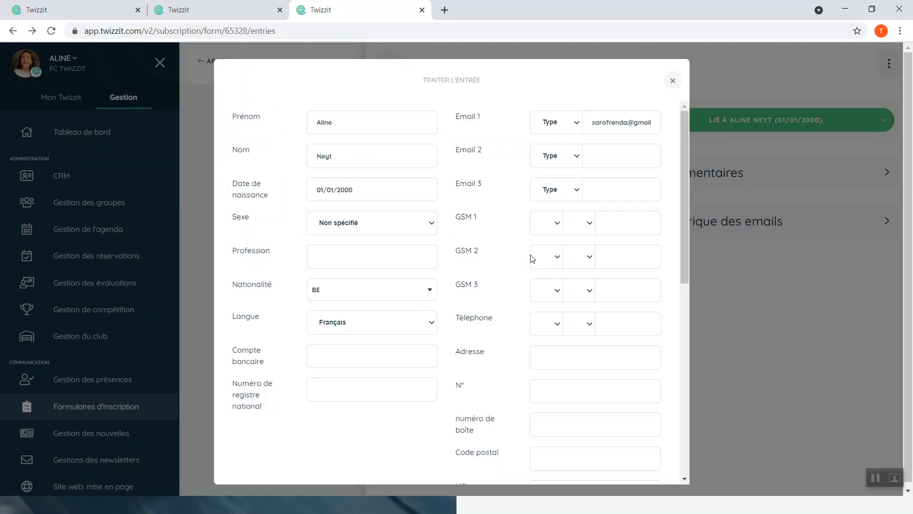
pyautogui.scroll(-10, 505, 419)
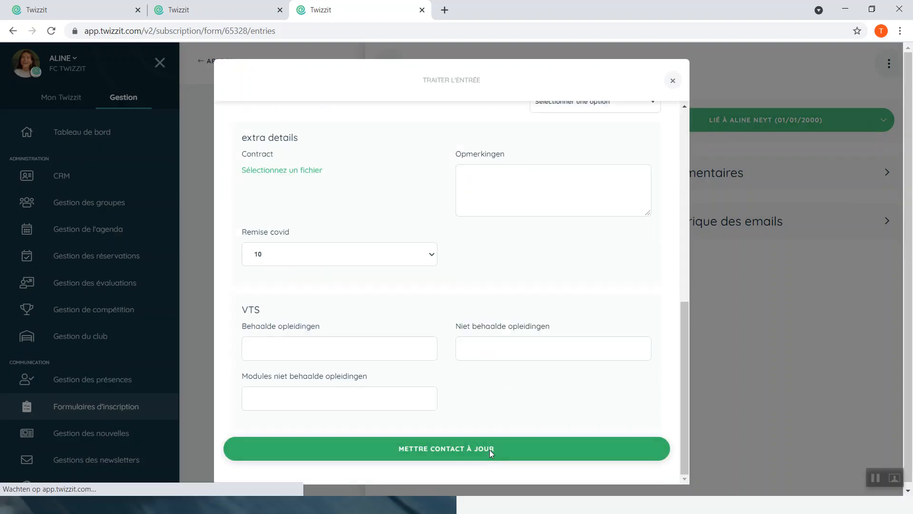
pyautogui.click(491, 452)
pyautogui.click(678, 82)
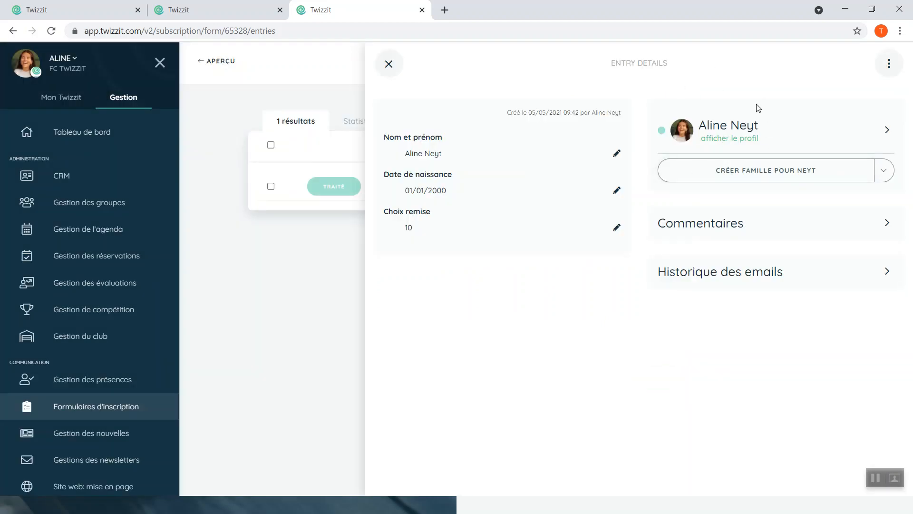
# Step: Check the Remise covid value in the linked contact's profile, and close the profile and the entry details
pyautogui.click(732, 139)
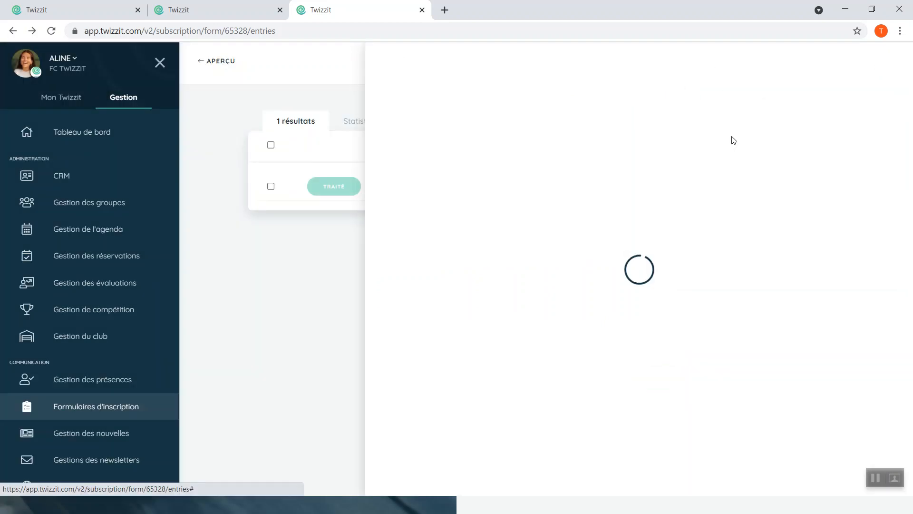
pyautogui.moveTo(433, 360); pyautogui.dragTo(575, 359)
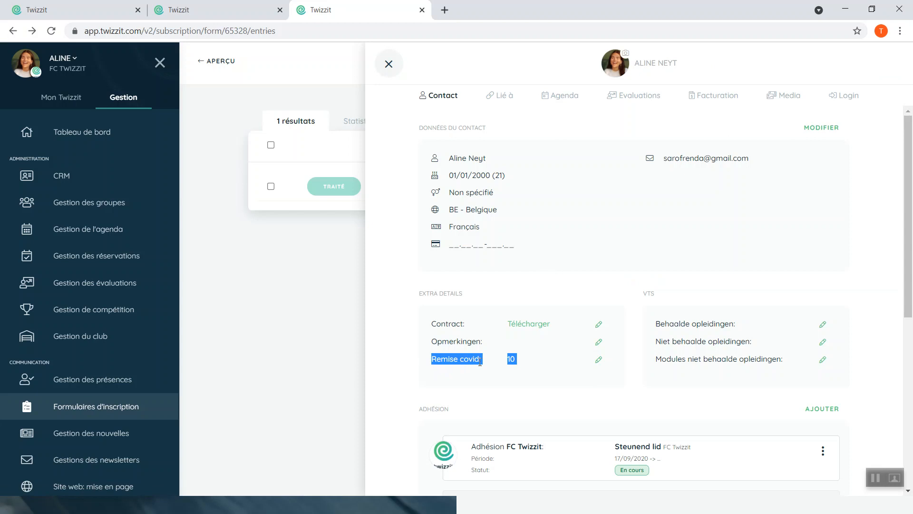
pyautogui.click(388, 63)
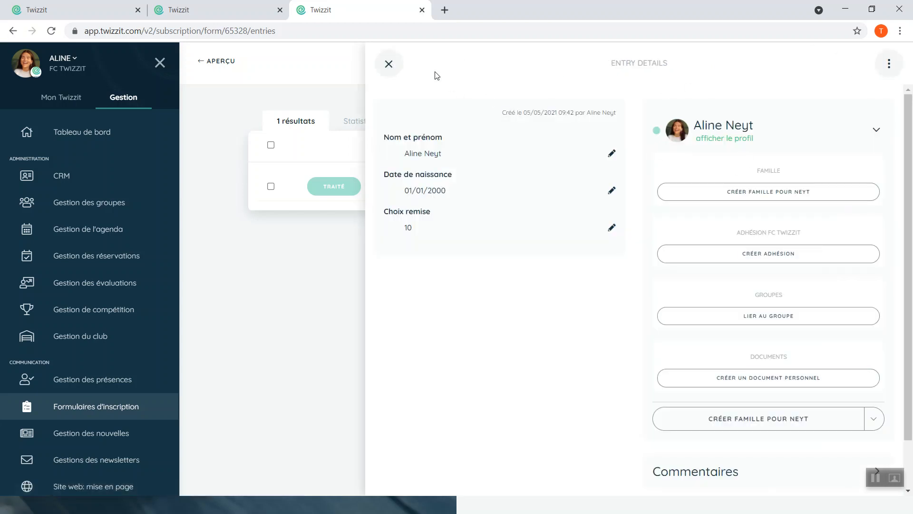
pyautogui.click(387, 64)
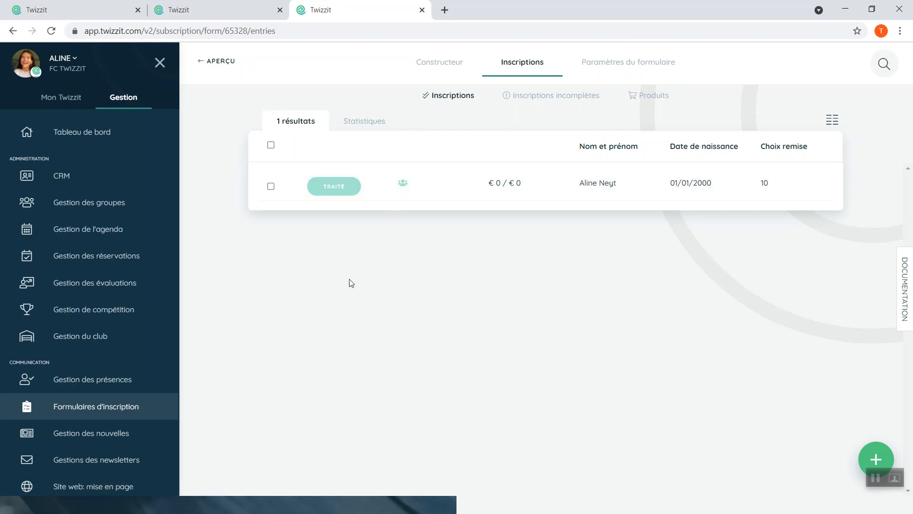
# Step: In the Frais d'adhésion 2021 demo invoice model, add a new line and delete the existing -25 % Remise covid line
pyautogui.click(76, 10)
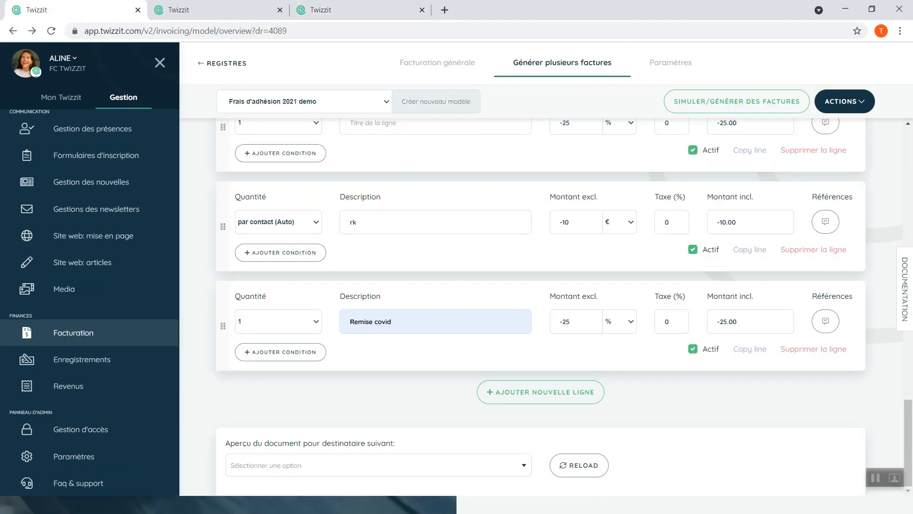
pyautogui.click(542, 394)
pyautogui.scroll(-2, 542, 395)
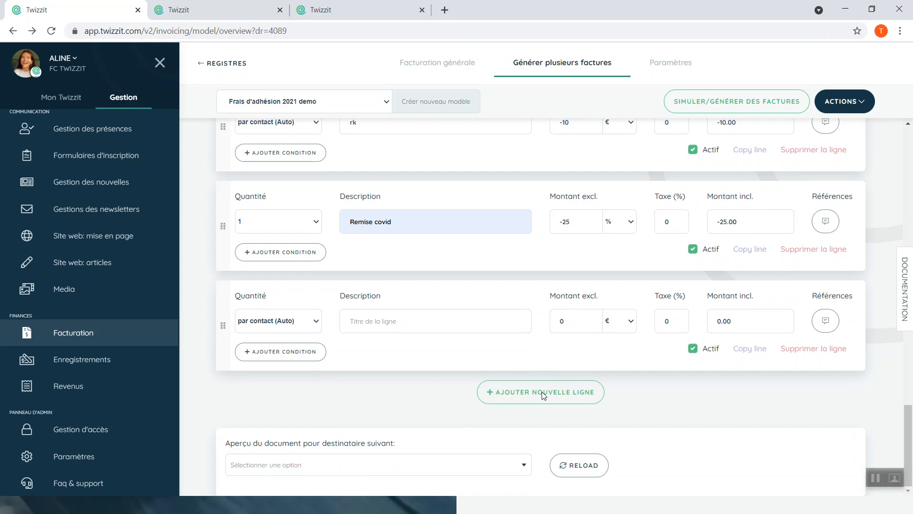
pyautogui.scroll(1, 727, 265)
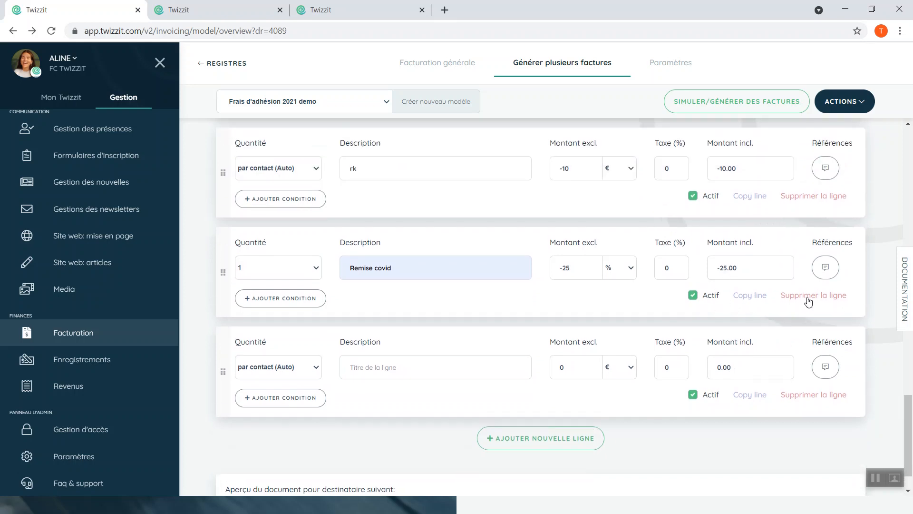
pyautogui.click(807, 300)
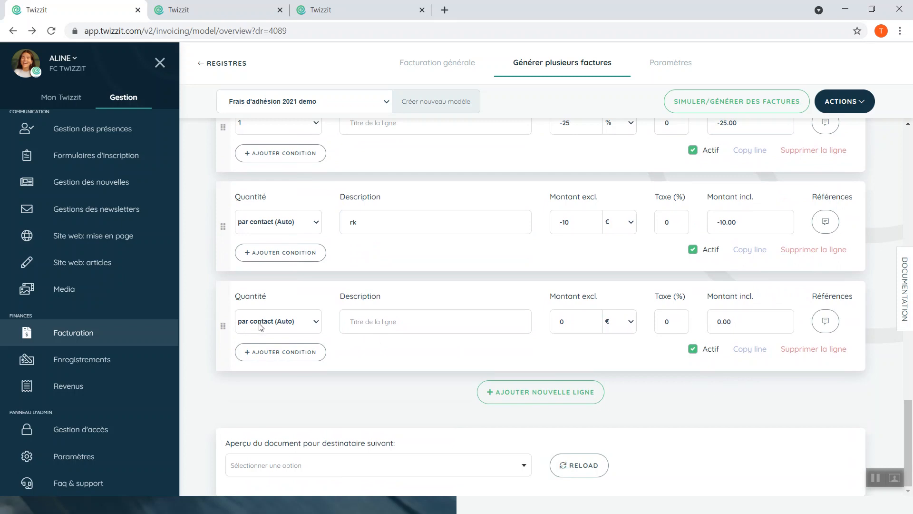
# Step: Set the new invoice line's description to "Remise covid" and its amount excluding tax to -10 €
pyautogui.click(362, 321)
pyautogui.click(371, 458)
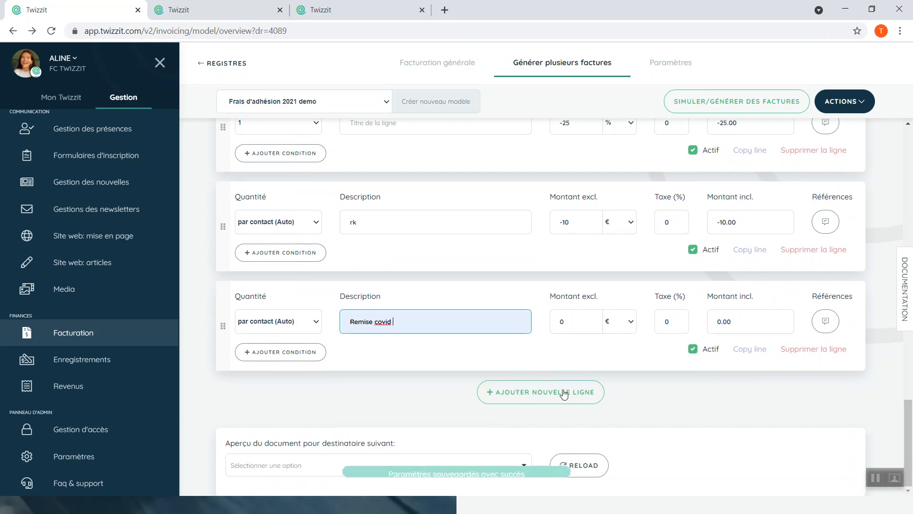
pyautogui.click(573, 323)
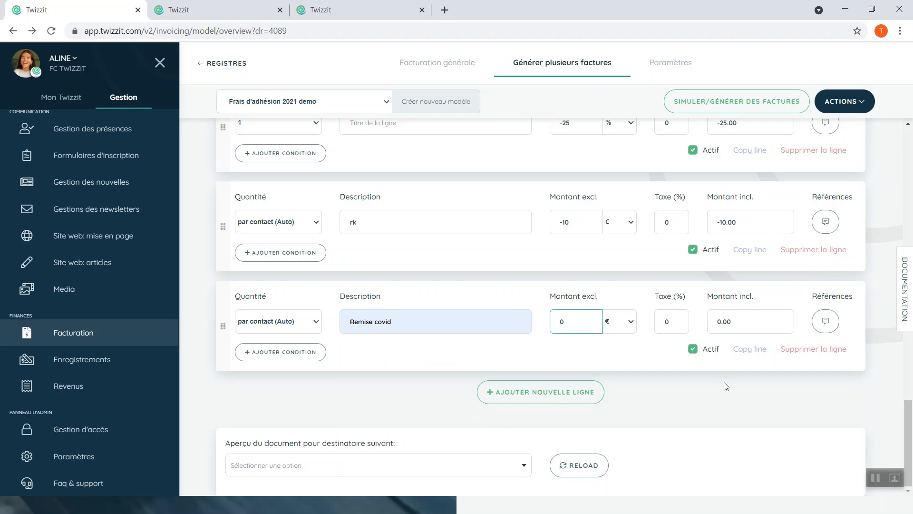
pyautogui.write('-10')
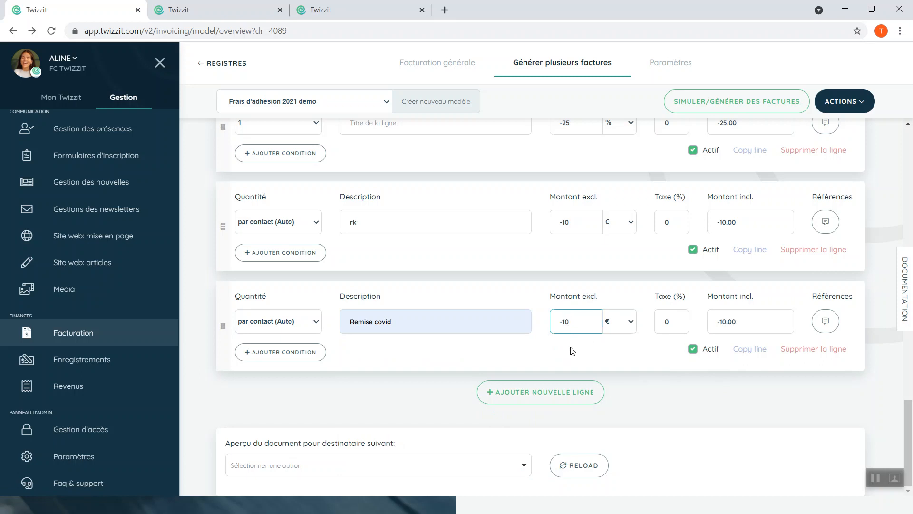
pyautogui.click(572, 351)
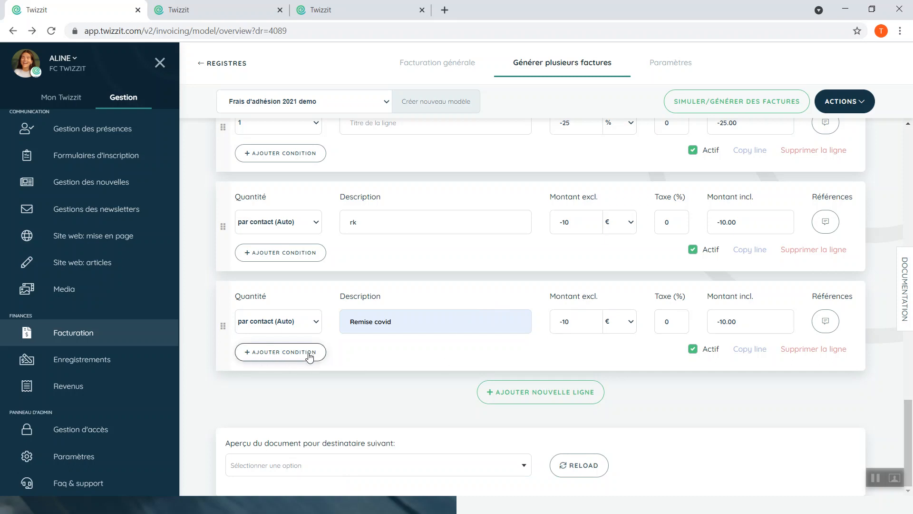
# Step: Add a Valeur du champ supplémentaire condition to the Remise covid line, with option field Remise covid, Contient and 10
pyautogui.click(270, 353)
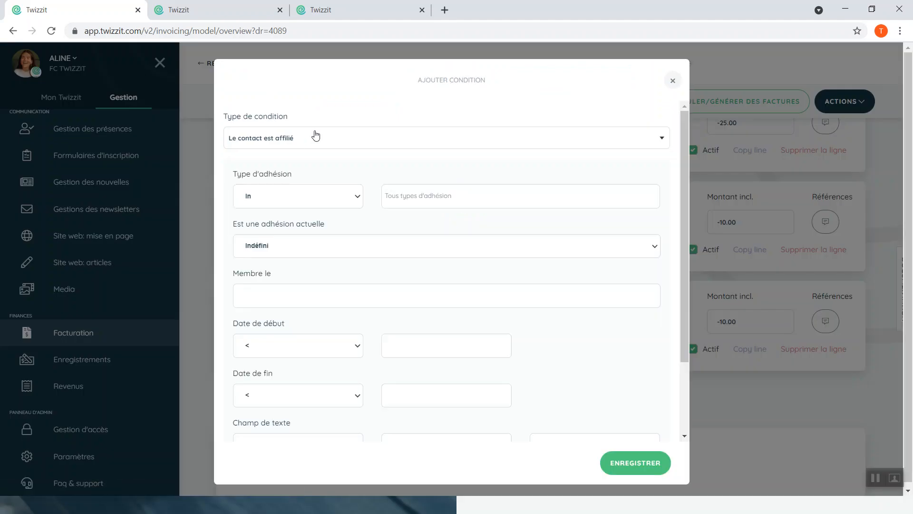
pyautogui.click(303, 138)
pyautogui.write('sup')
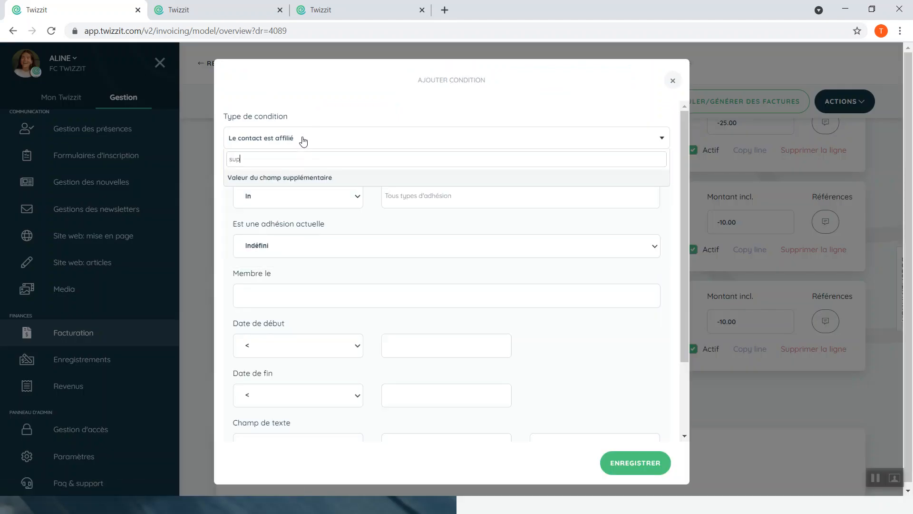
pyautogui.click(292, 178)
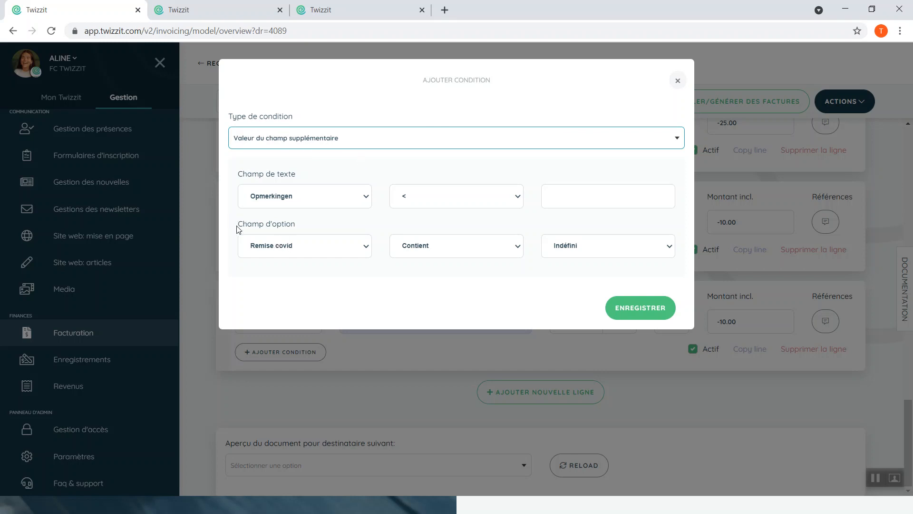
pyautogui.click(565, 246)
pyautogui.click(561, 326)
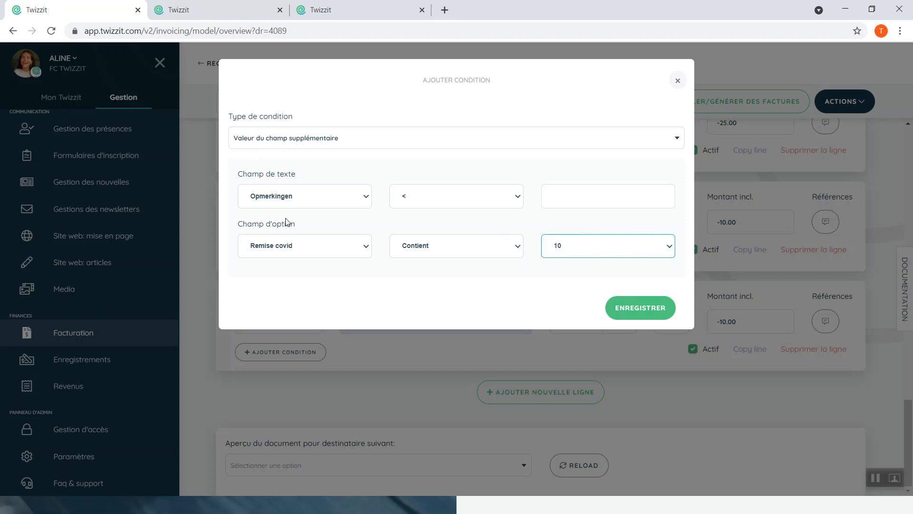
pyautogui.click(633, 311)
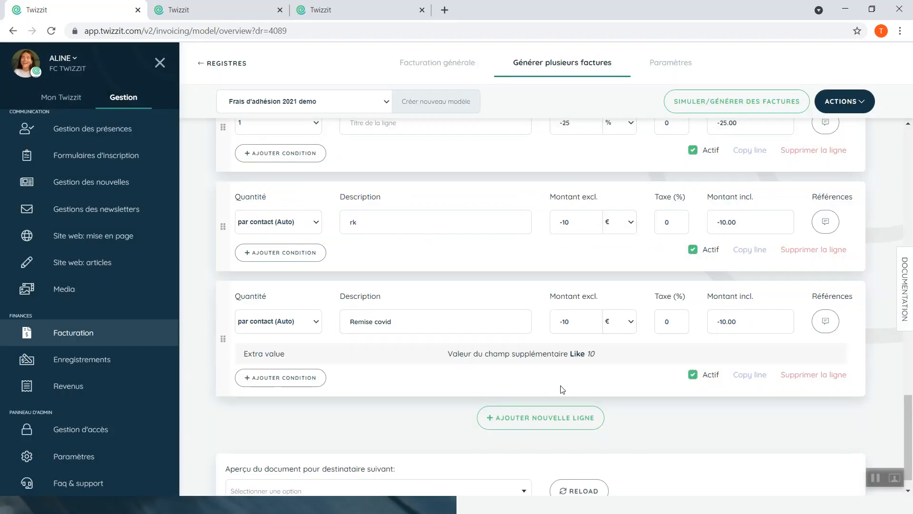
# Step: Make two copies of the -10 € Remise covid invoice line, including its condition
pyautogui.click(747, 376)
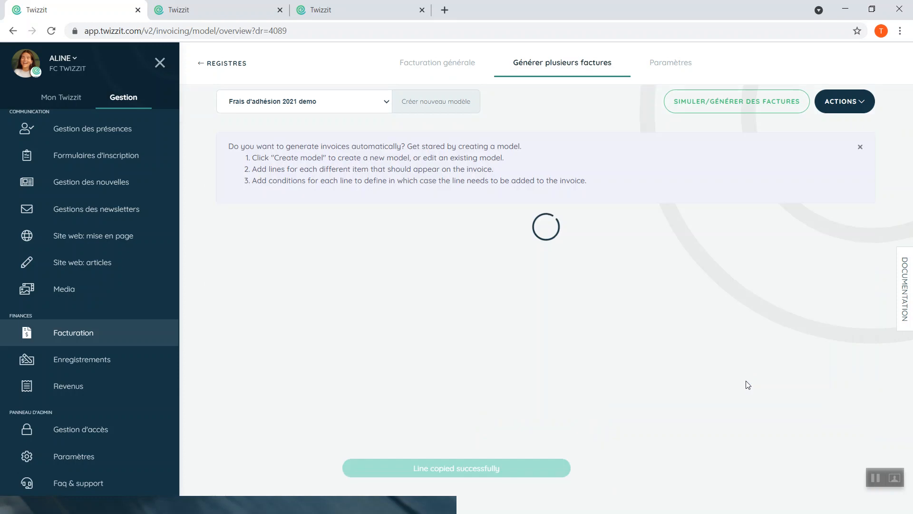
pyautogui.scroll(-18, 748, 393)
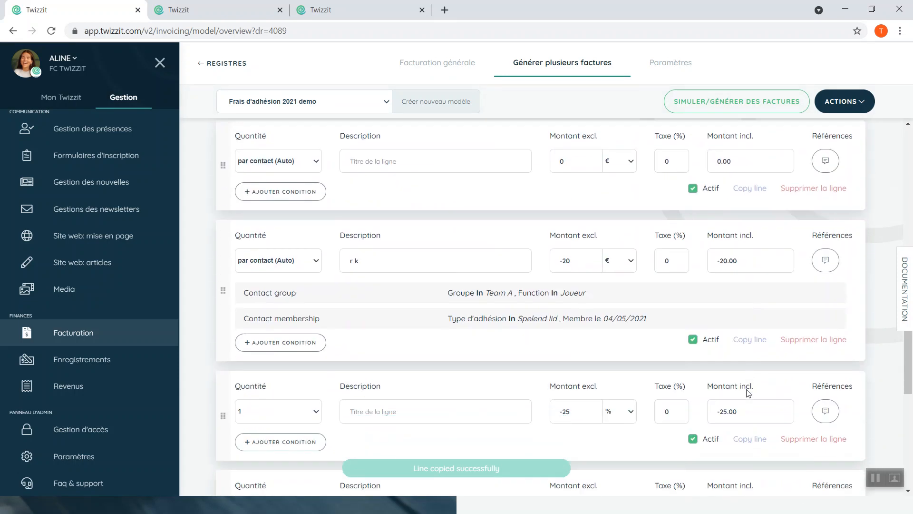
pyautogui.scroll(-5, 748, 393)
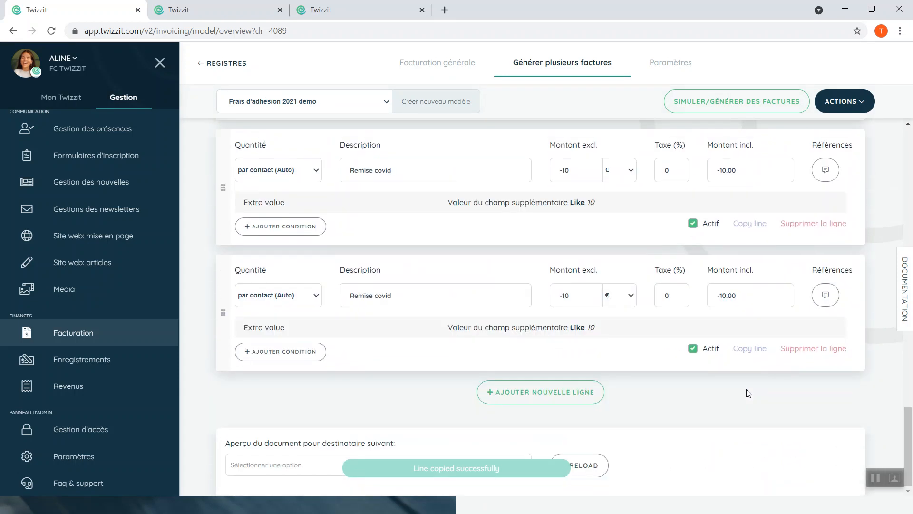
pyautogui.click(752, 350)
pyautogui.scroll(-10, 752, 350)
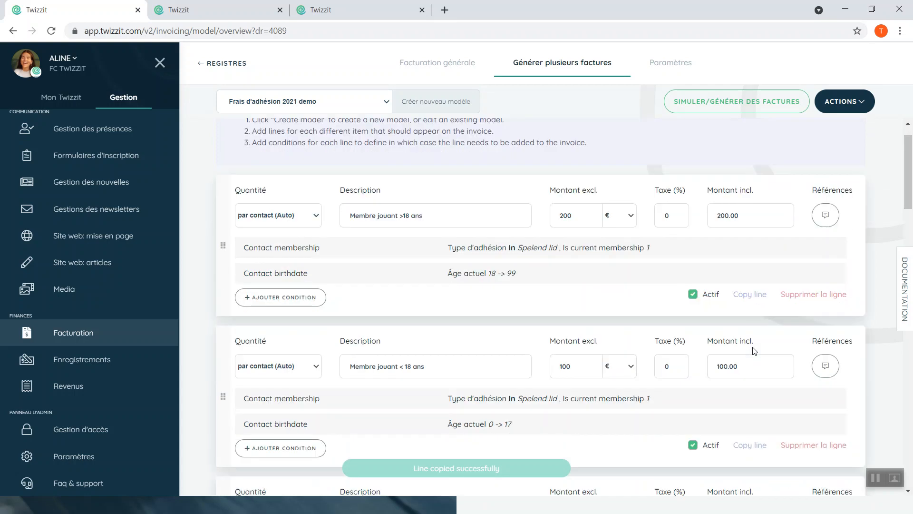
pyautogui.scroll(-3, 753, 350)
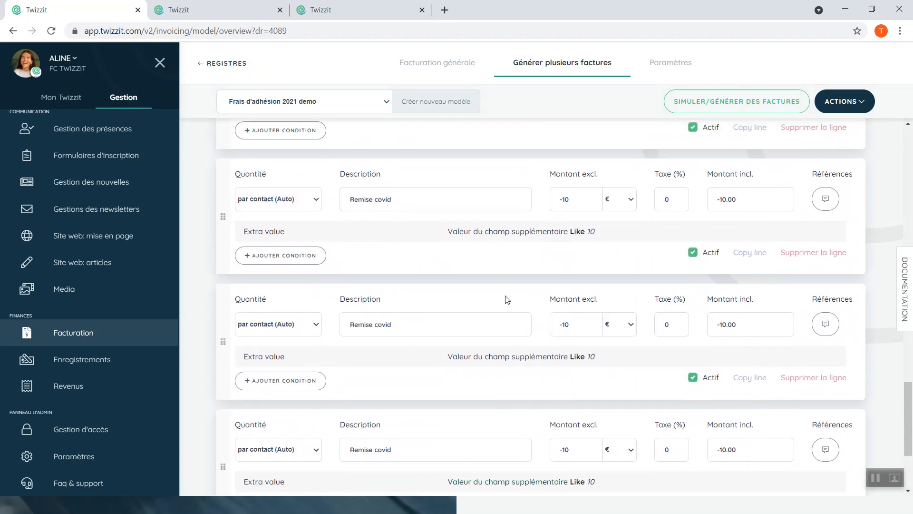
# Step: Set the second Remise covid line's amount to -25 € and its condition's Remise covid option to 25
pyautogui.scroll(-1, 571, 297)
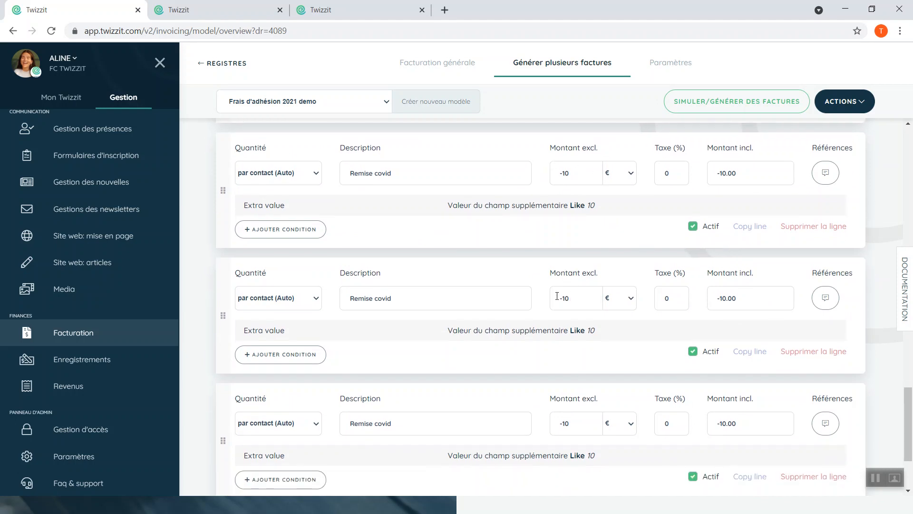
pyautogui.click(569, 299)
pyautogui.press('BackSpace')
pyautogui.press('BackSpace')
pyautogui.write('25')
pyautogui.click(531, 333)
pyautogui.click(573, 259)
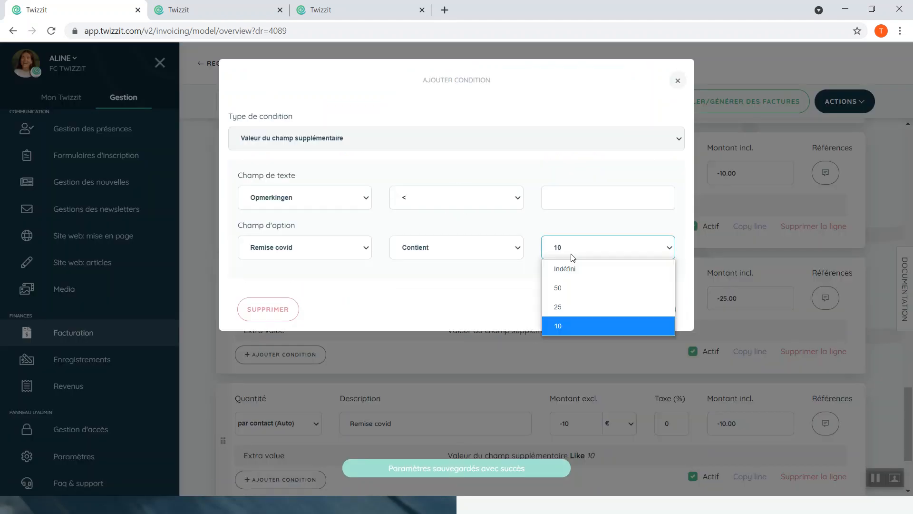
pyautogui.click(559, 308)
pyautogui.click(638, 313)
pyautogui.scroll(-3, 638, 316)
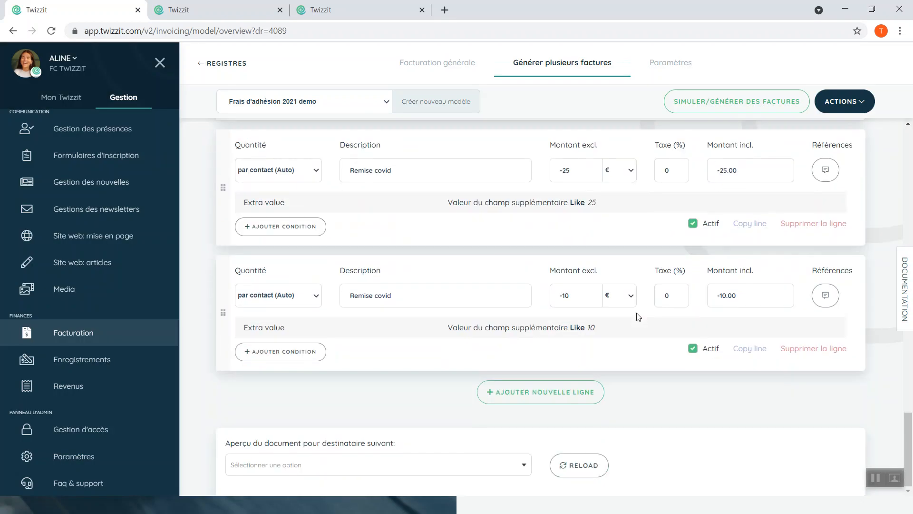
# Step: Set the third Remise covid line's amount excluding tax to -50 € and its condition's Remise covid option to 50
pyautogui.click(588, 300)
pyautogui.press('BackSpace')
pyautogui.press('BackSpace')
pyautogui.press('BackSpace')
pyautogui.write('-')
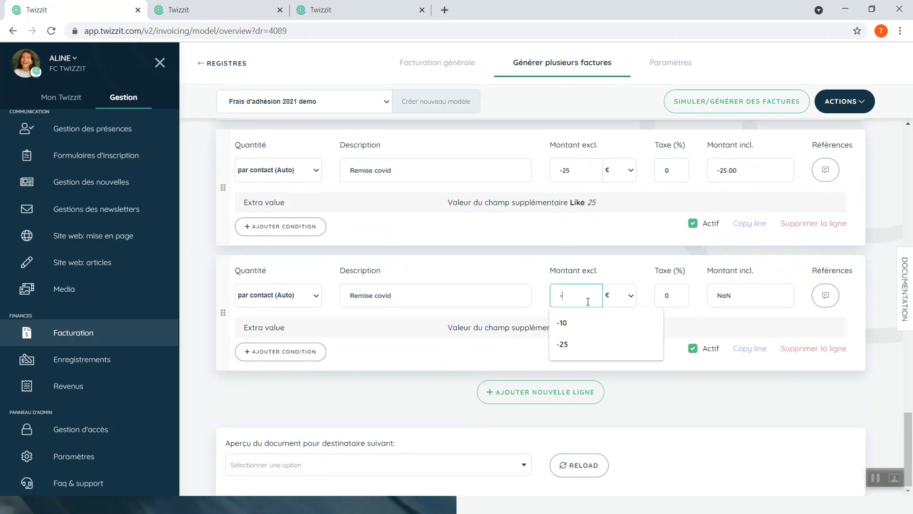
pyautogui.write('50')
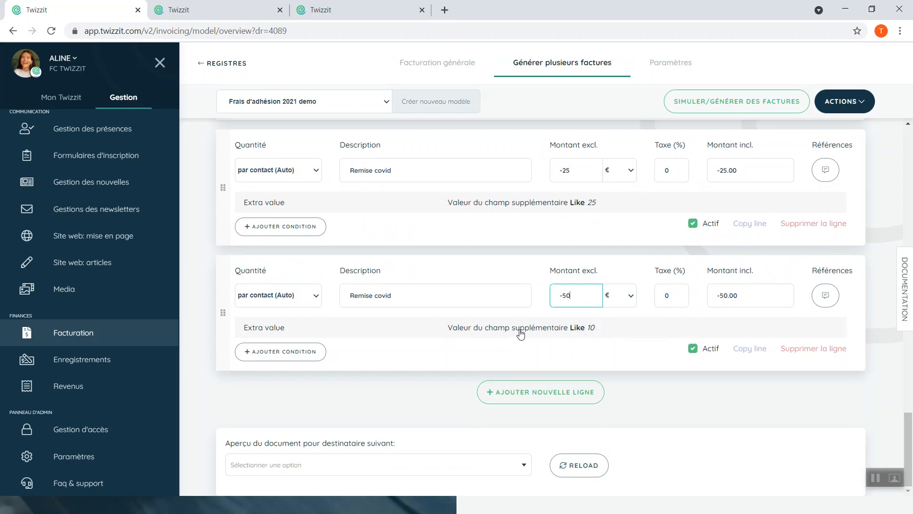
pyautogui.click(519, 329)
pyautogui.click(583, 255)
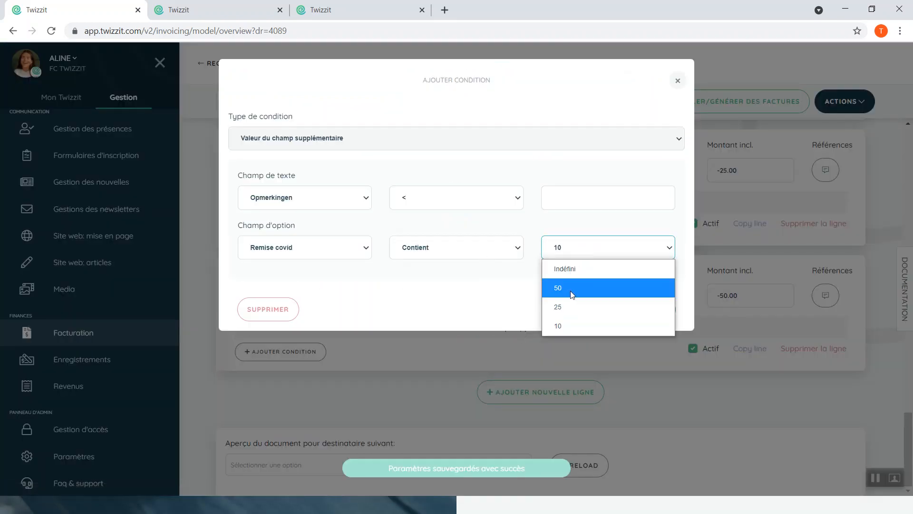
pyautogui.press('Escape')
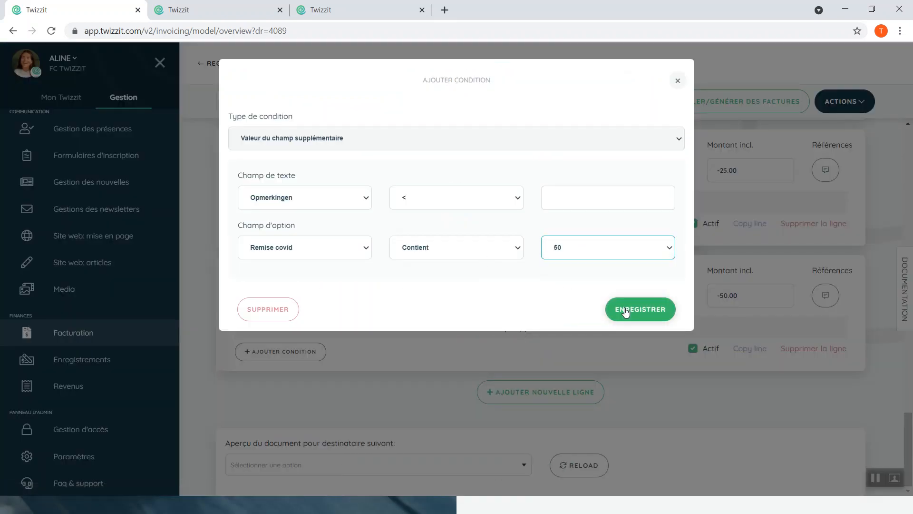
pyautogui.click(627, 312)
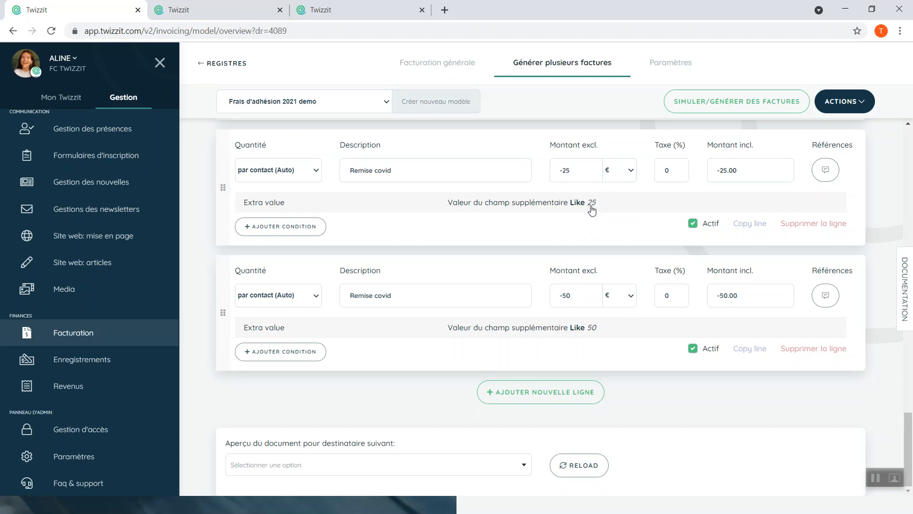
pyautogui.scroll(3, 581, 326)
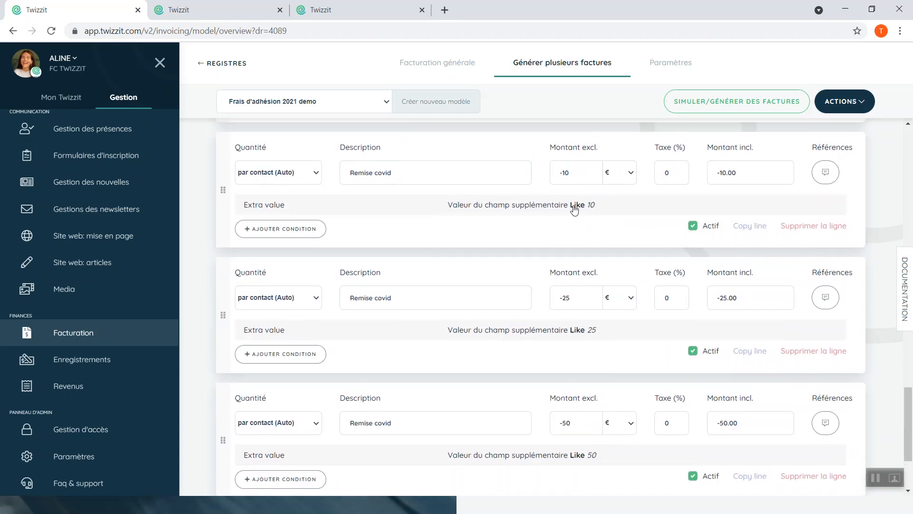
pyautogui.scroll(-2, 592, 229)
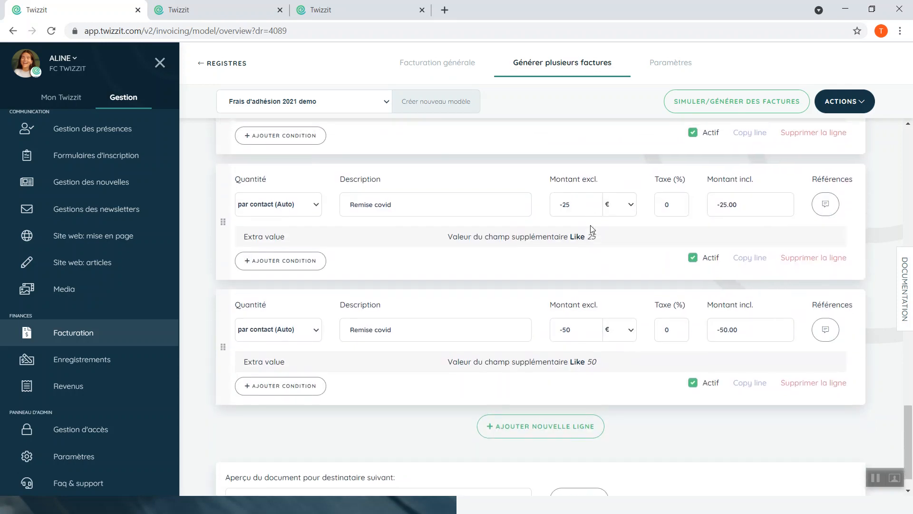
pyautogui.scroll(1, 592, 228)
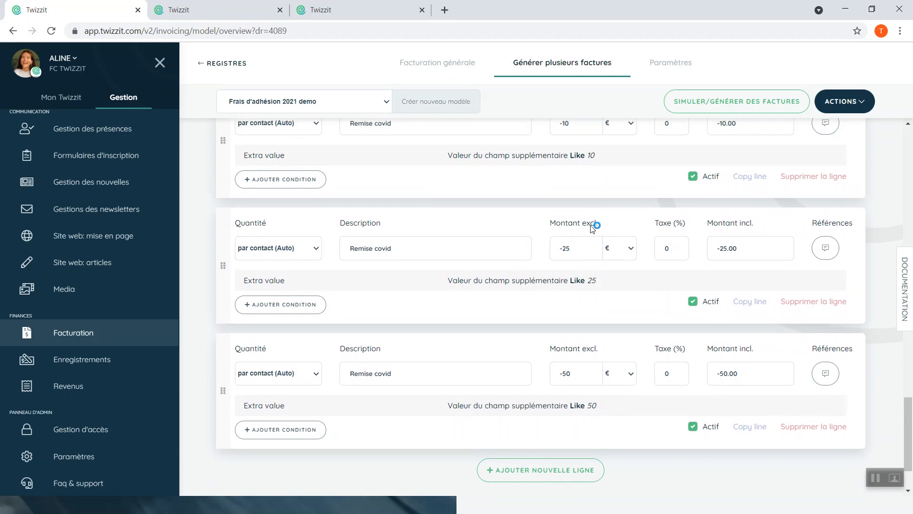